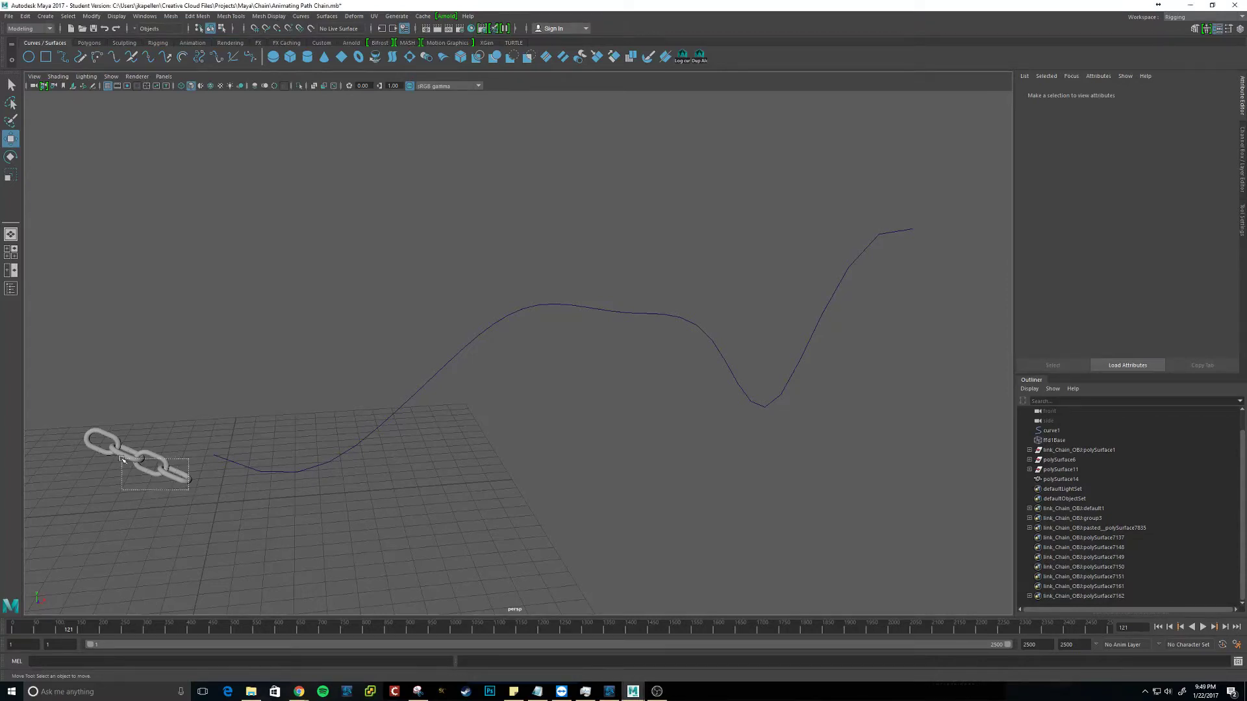
Slide polySurface14 along X to Translate X -0.753, just before the curve's start
left_click(181, 476)
left_click_drag(187, 461, 158, 446)
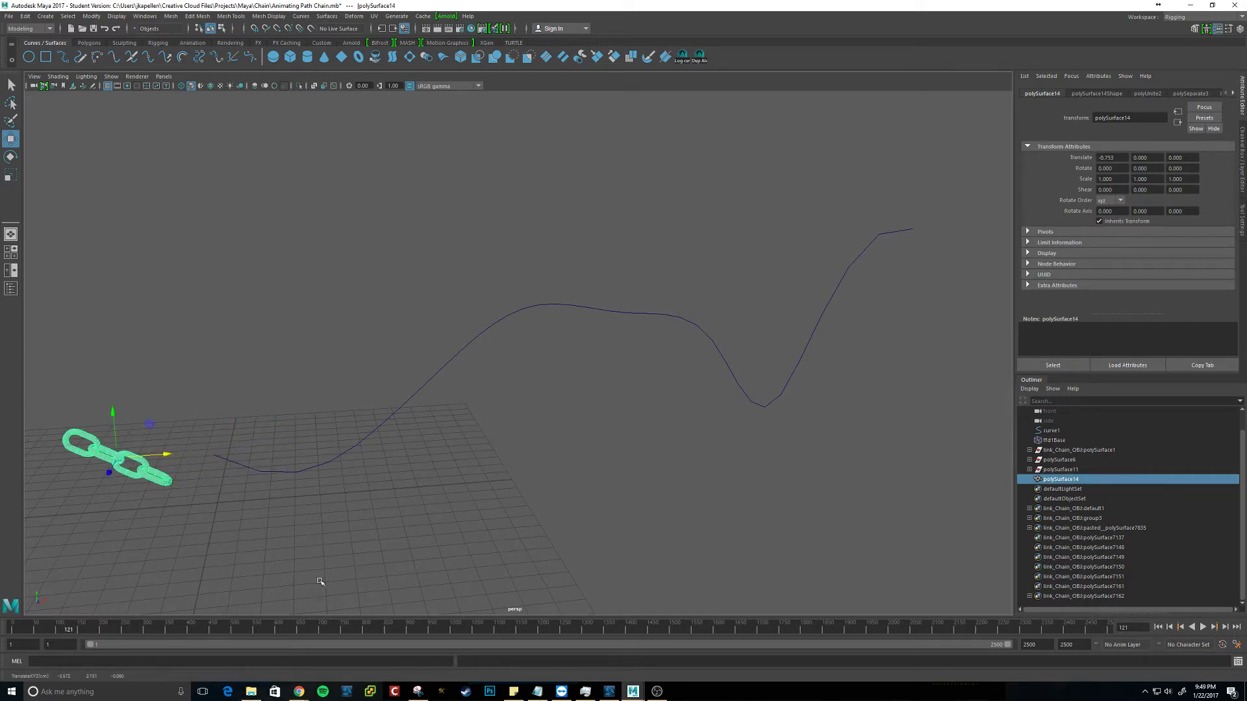
key("space")
key("space")
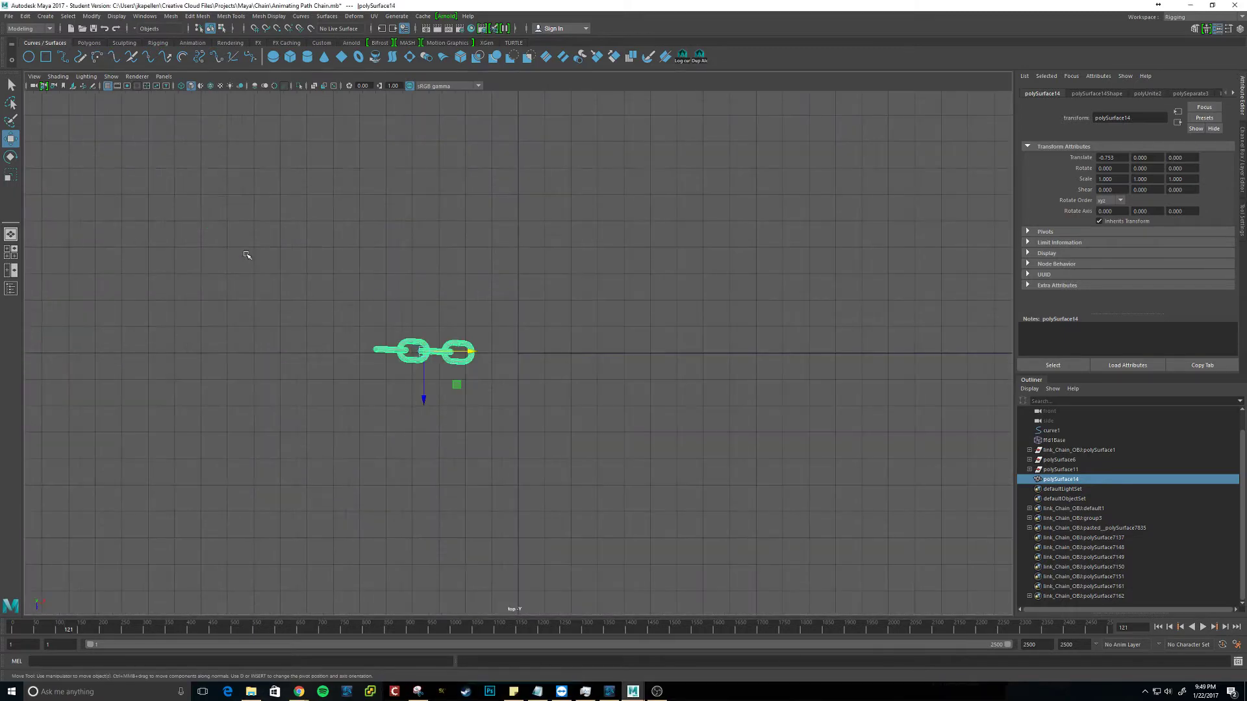
scroll(404, 318, "up", 3)
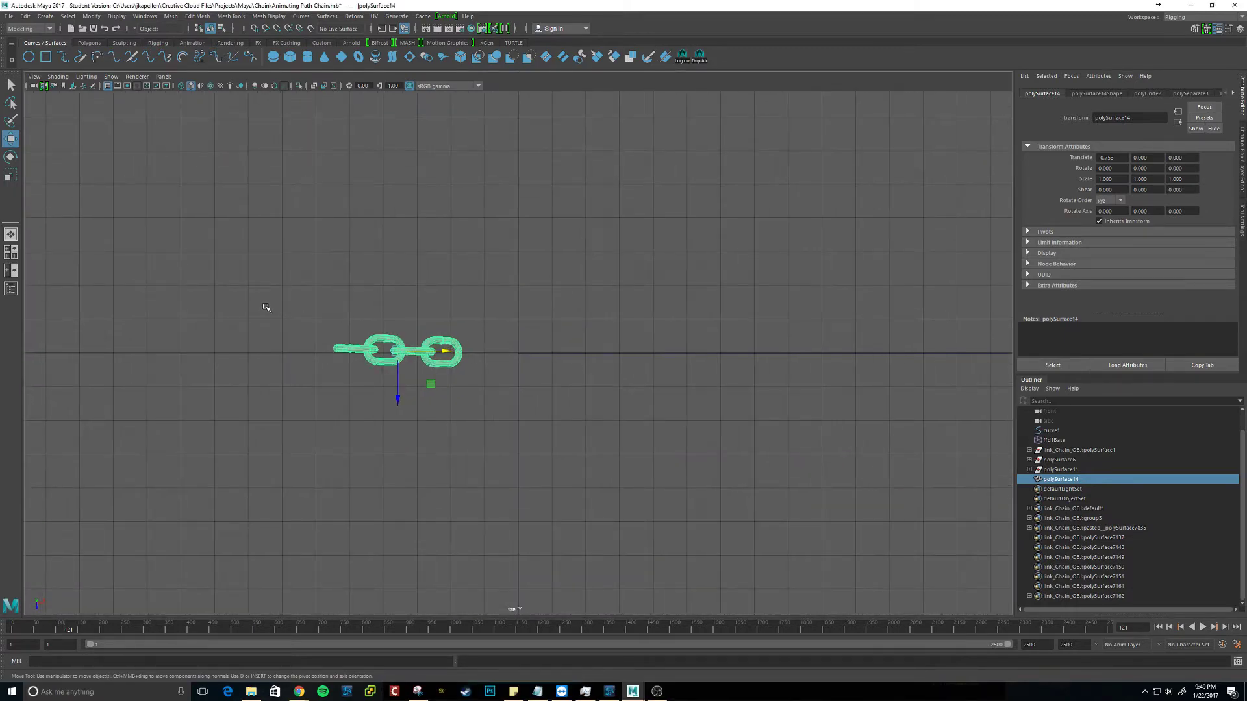
key("space")
key("space")
Zoom in on the chain from above and switch the menu set to Rigging
middle_click_drag(255, 306, 333, 314, "alt")
scroll(344, 305, "up", 2)
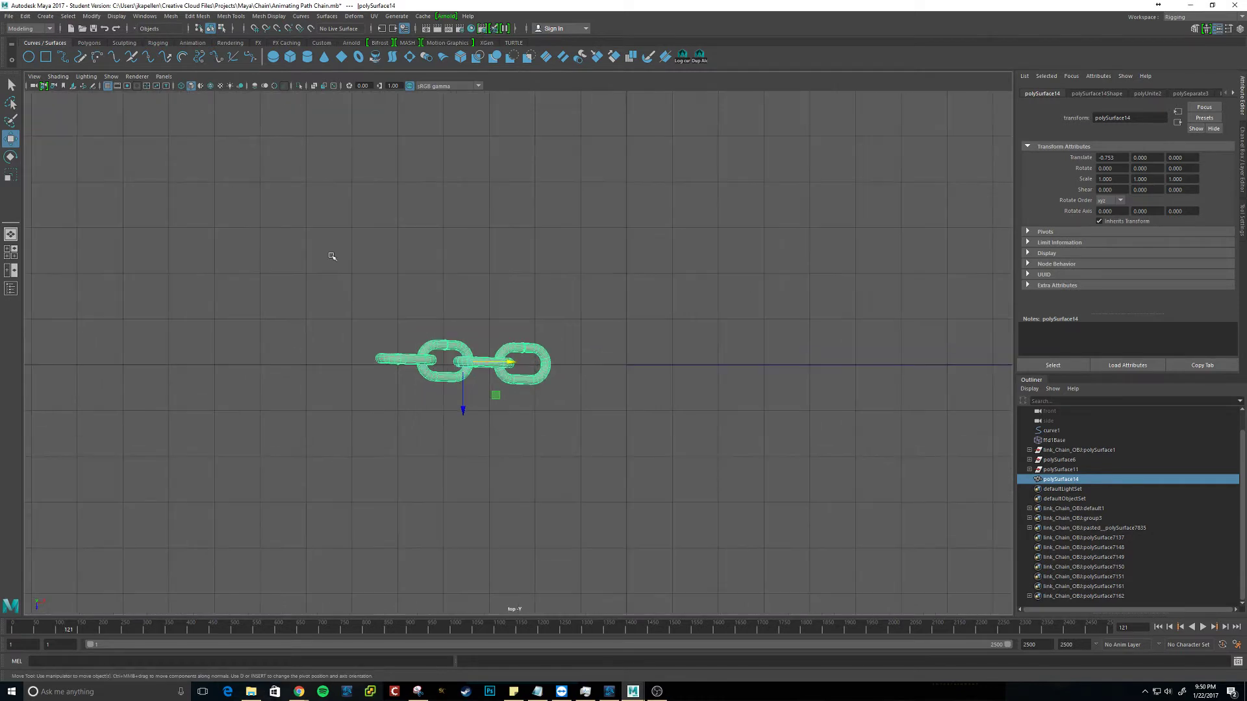
left_click(198, 18)
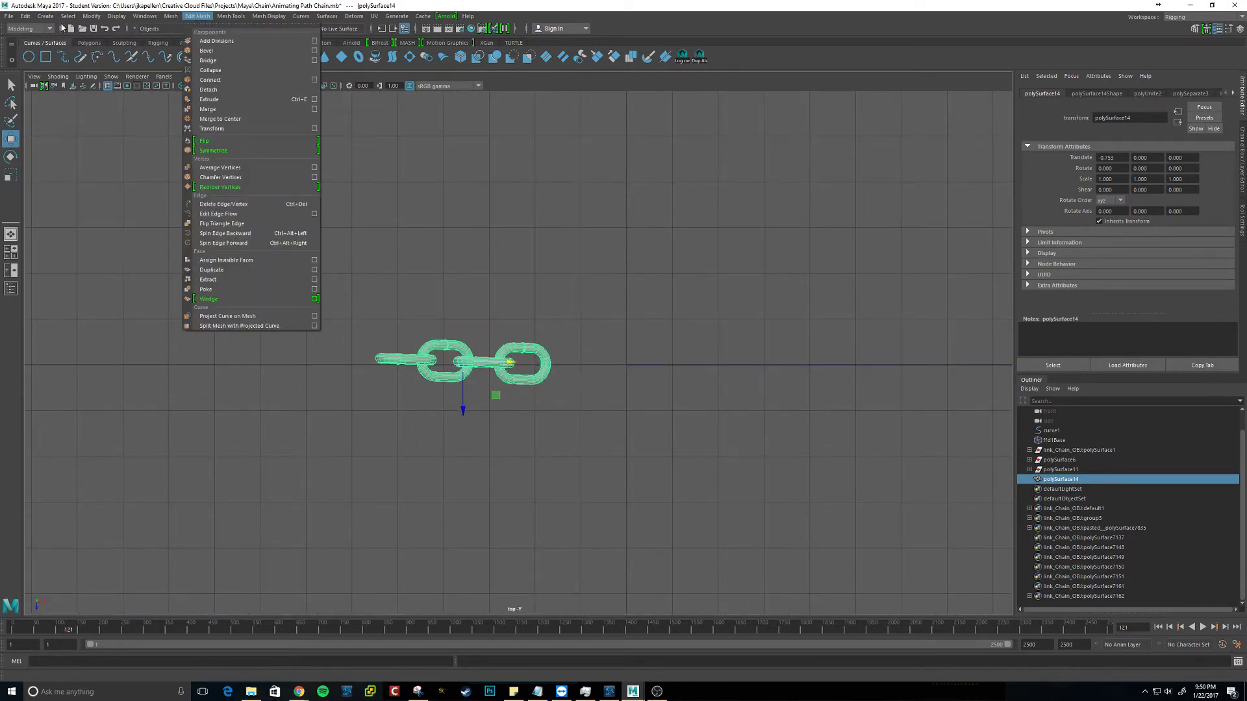
left_click(50, 29)
left_click(18, 49)
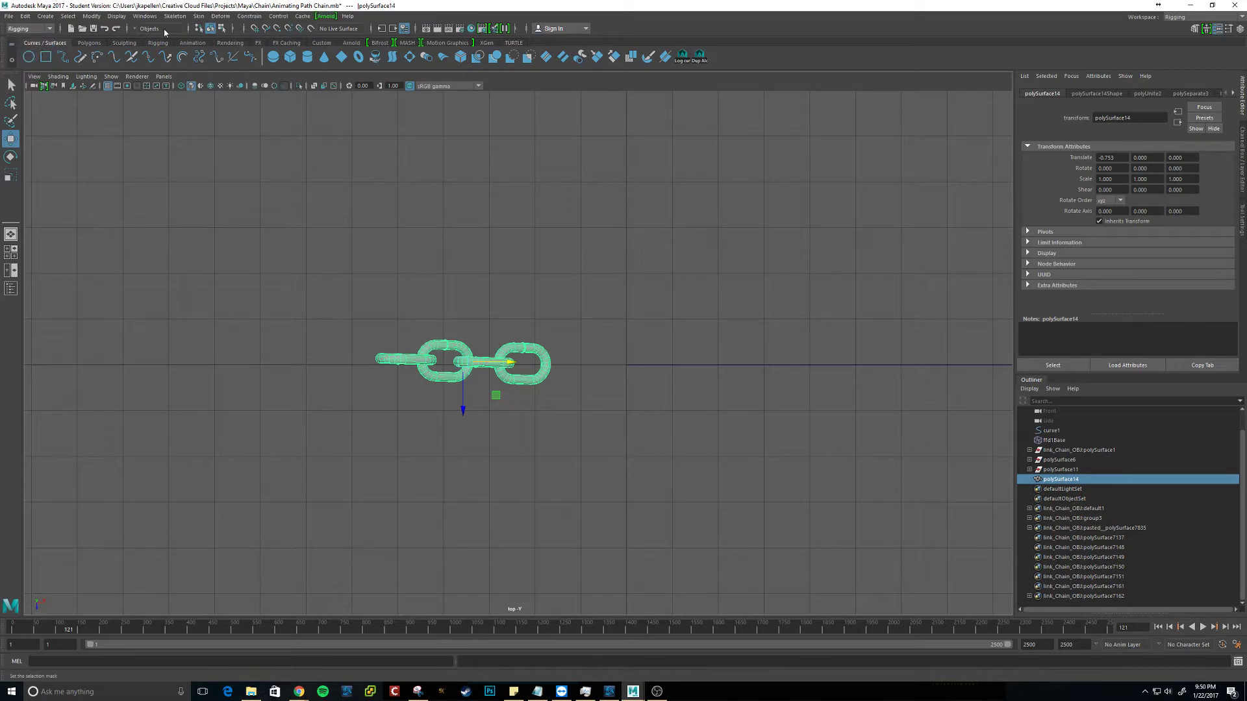
Place five joints, joint1 to joint5, through the chain links, then select the mesh
left_click(177, 17)
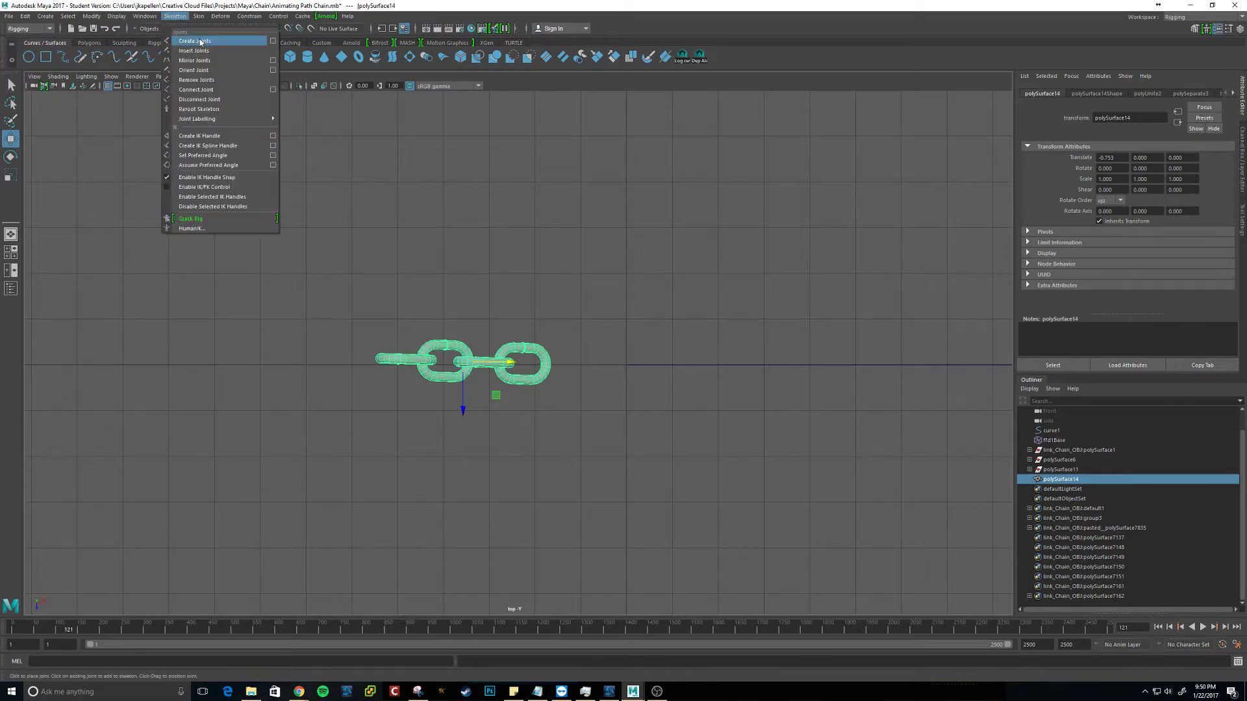
left_click(193, 41)
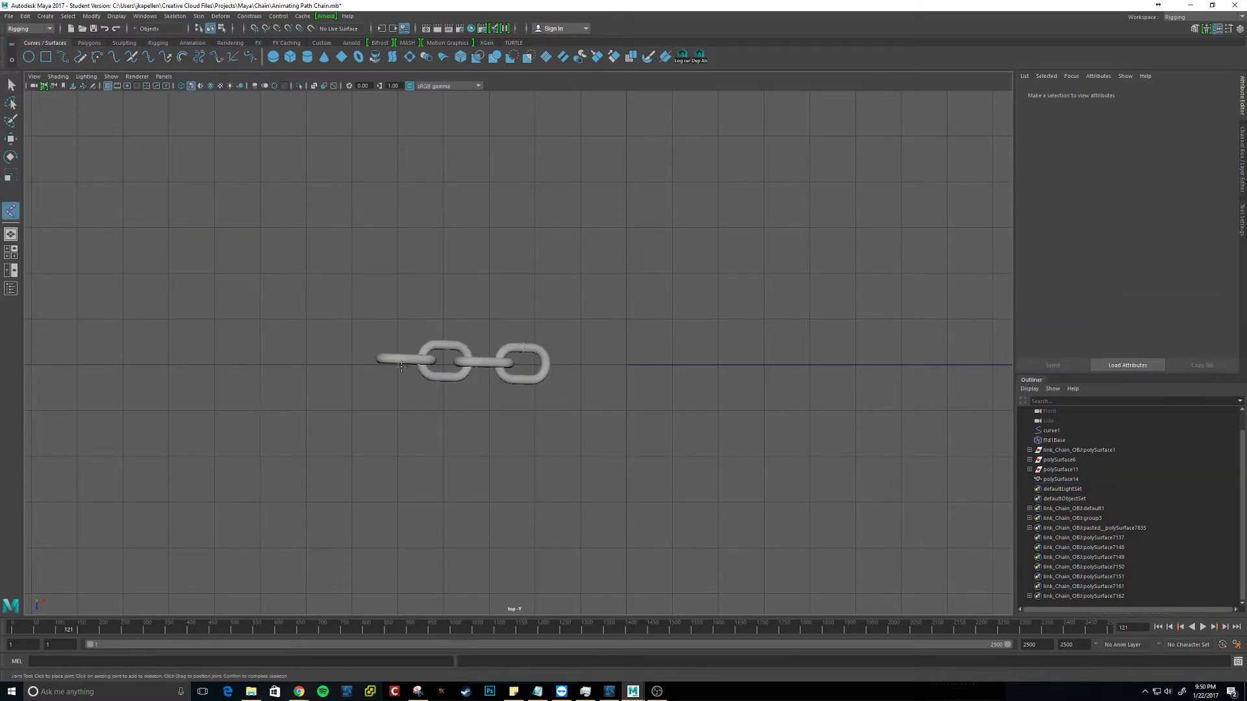
left_click(382, 359)
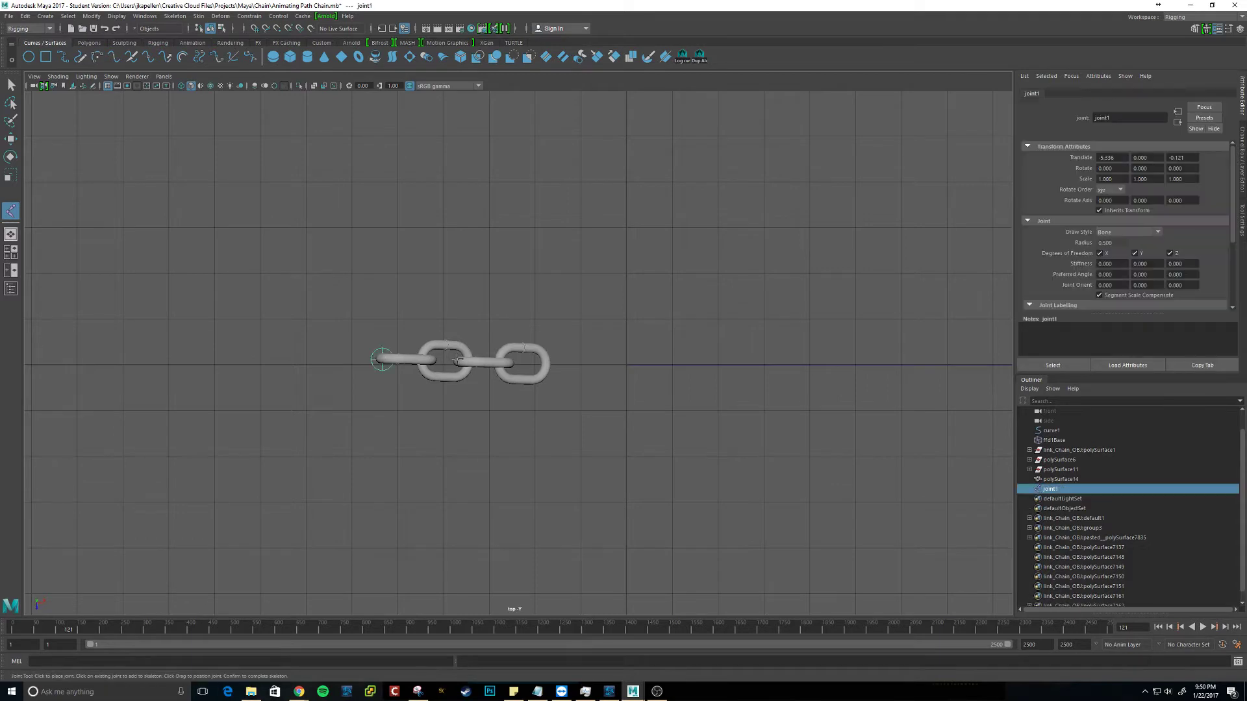
left_click(426, 360)
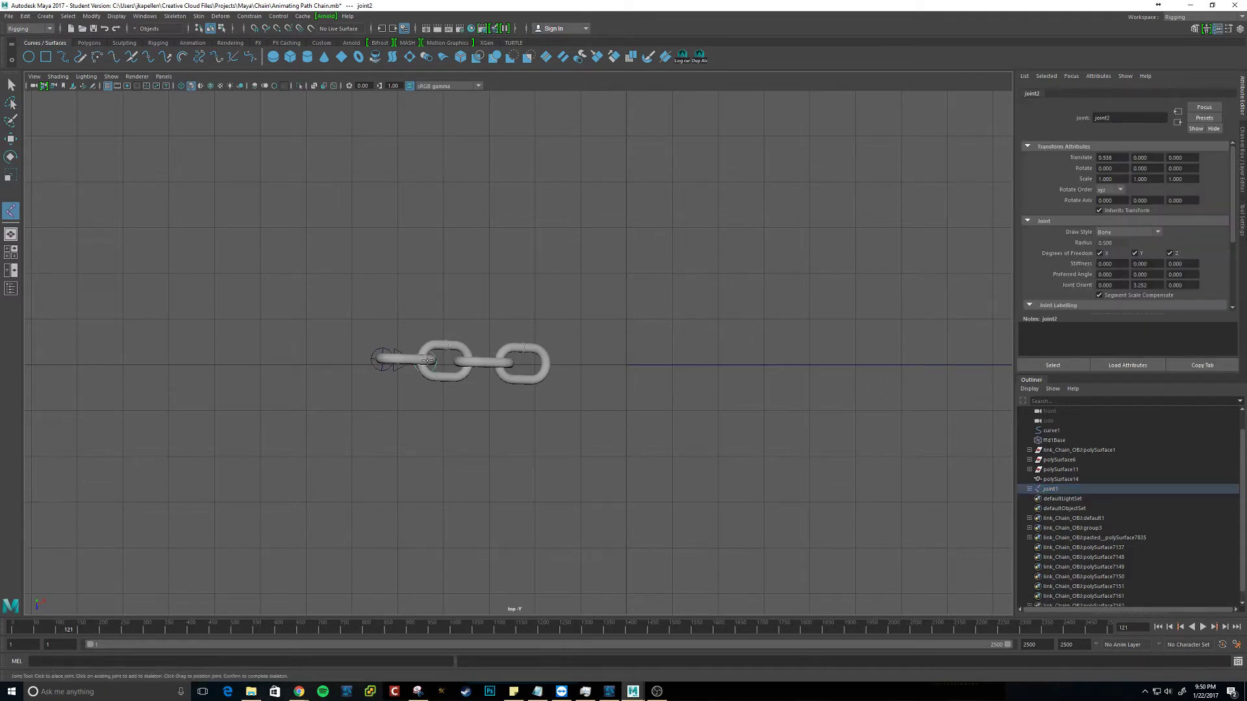
left_click(470, 363)
left_click(513, 364)
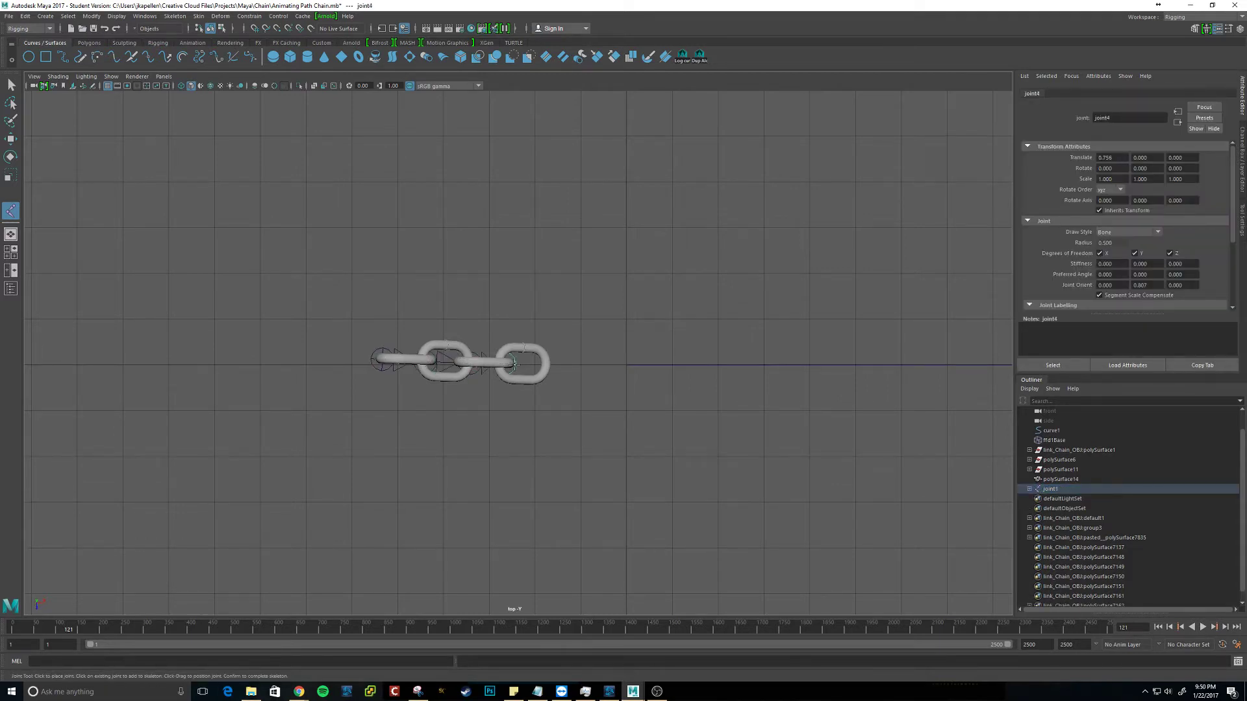
left_click(548, 365)
key("w")
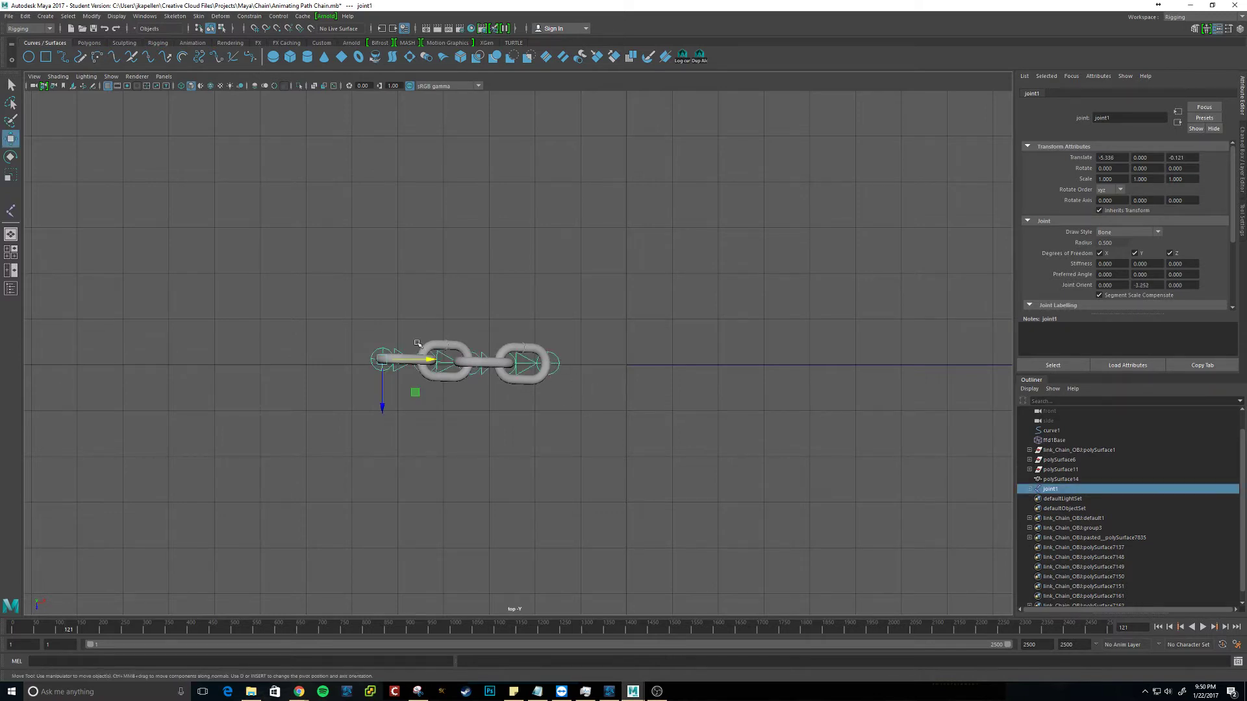
scroll(526, 366, "up", 1)
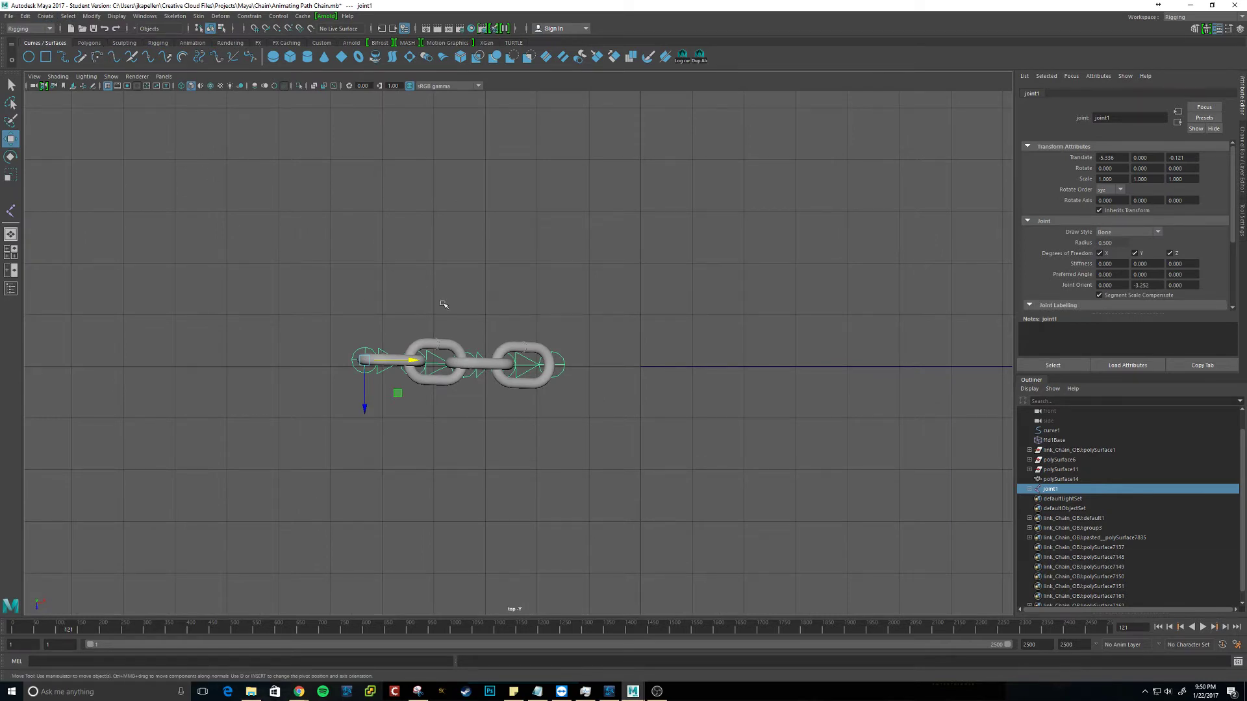
left_click(432, 344)
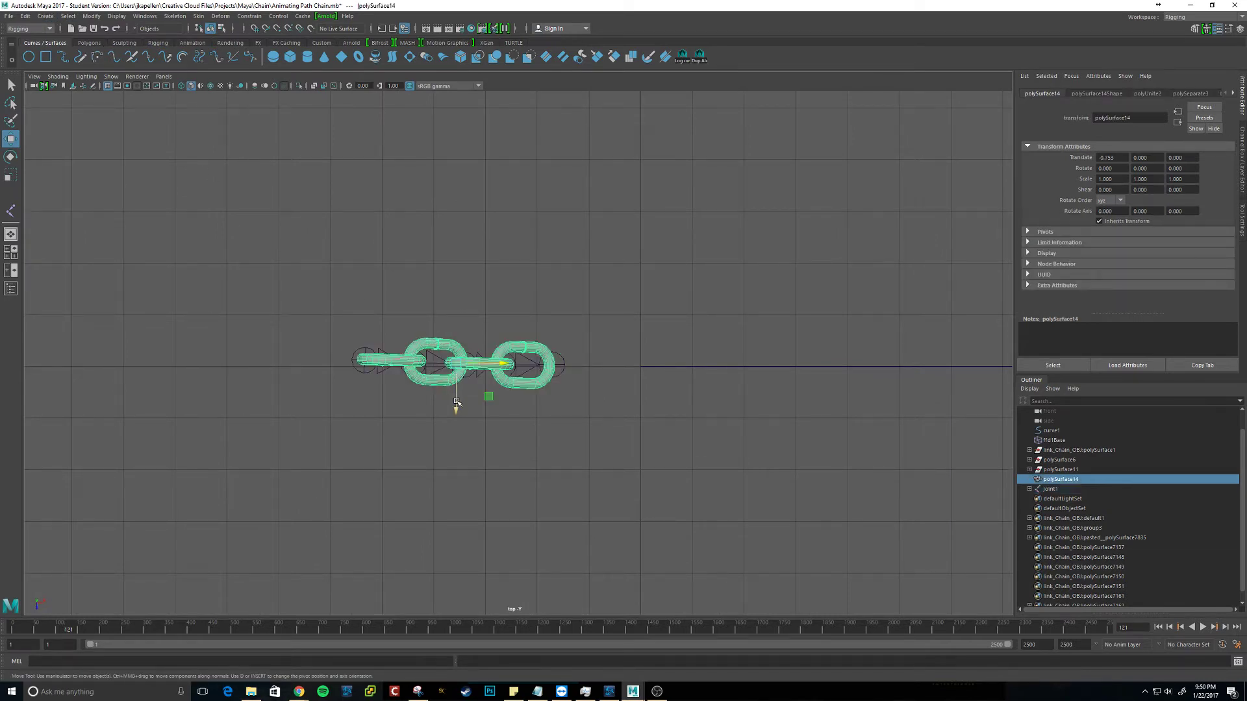
Move the chain mesh along Z, then draw CV curve curve2 through the joints
left_click_drag(457, 398, 454, 312)
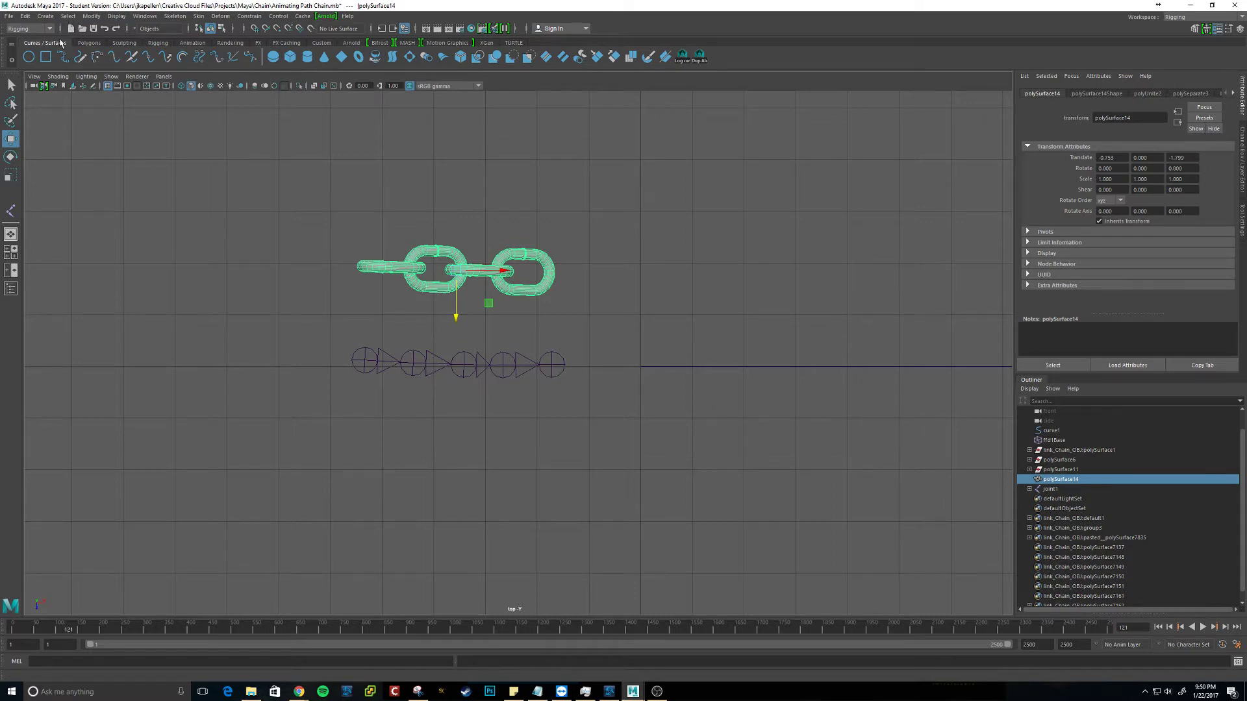
left_click(47, 16)
mouse_move(83, 90)
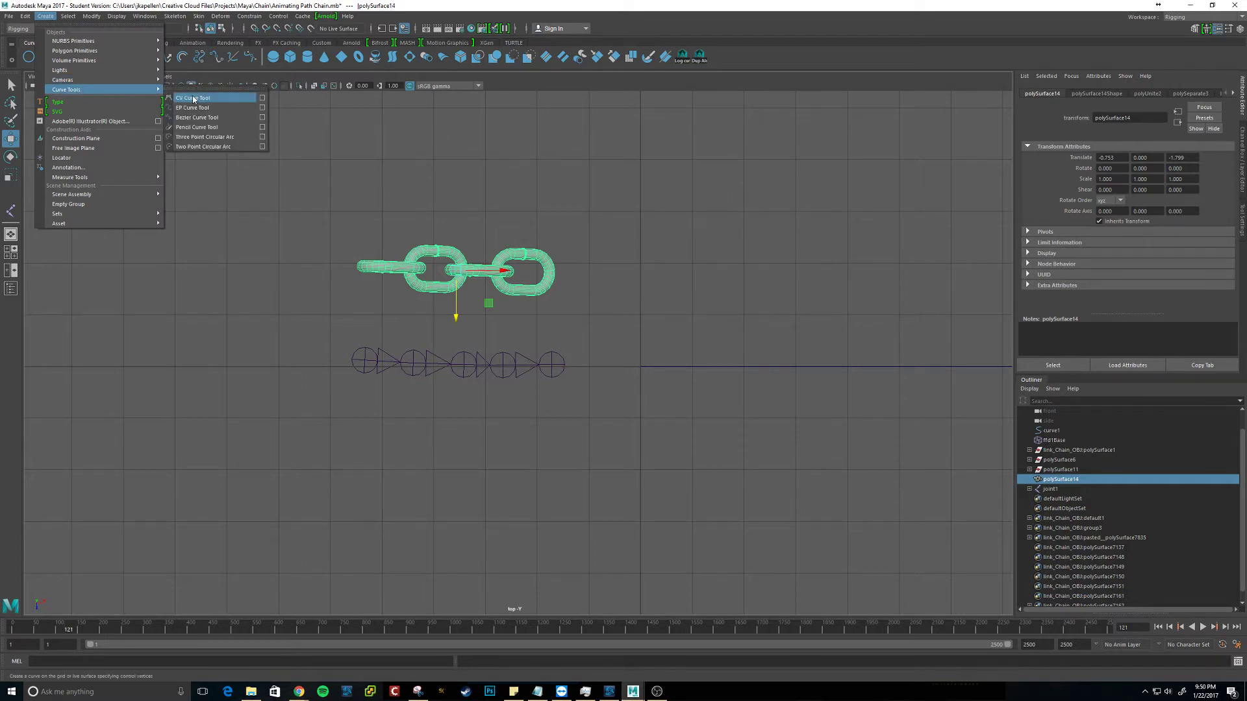
left_click(193, 99)
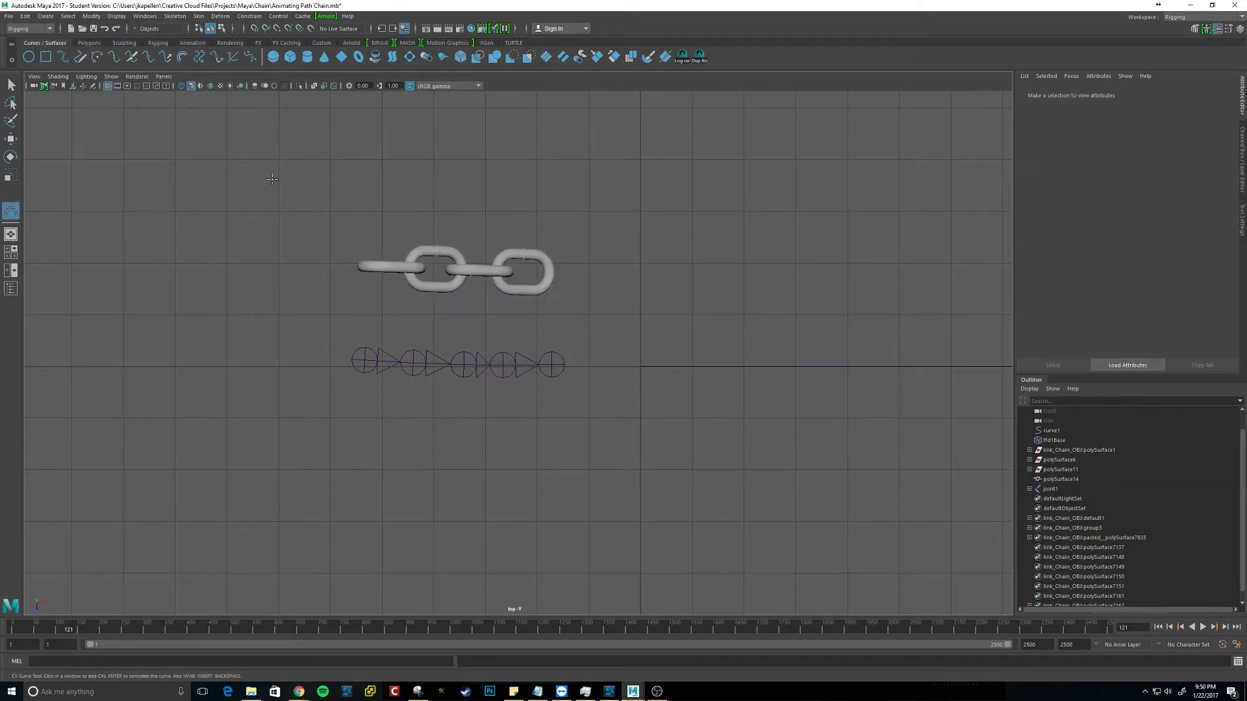
left_click(365, 360)
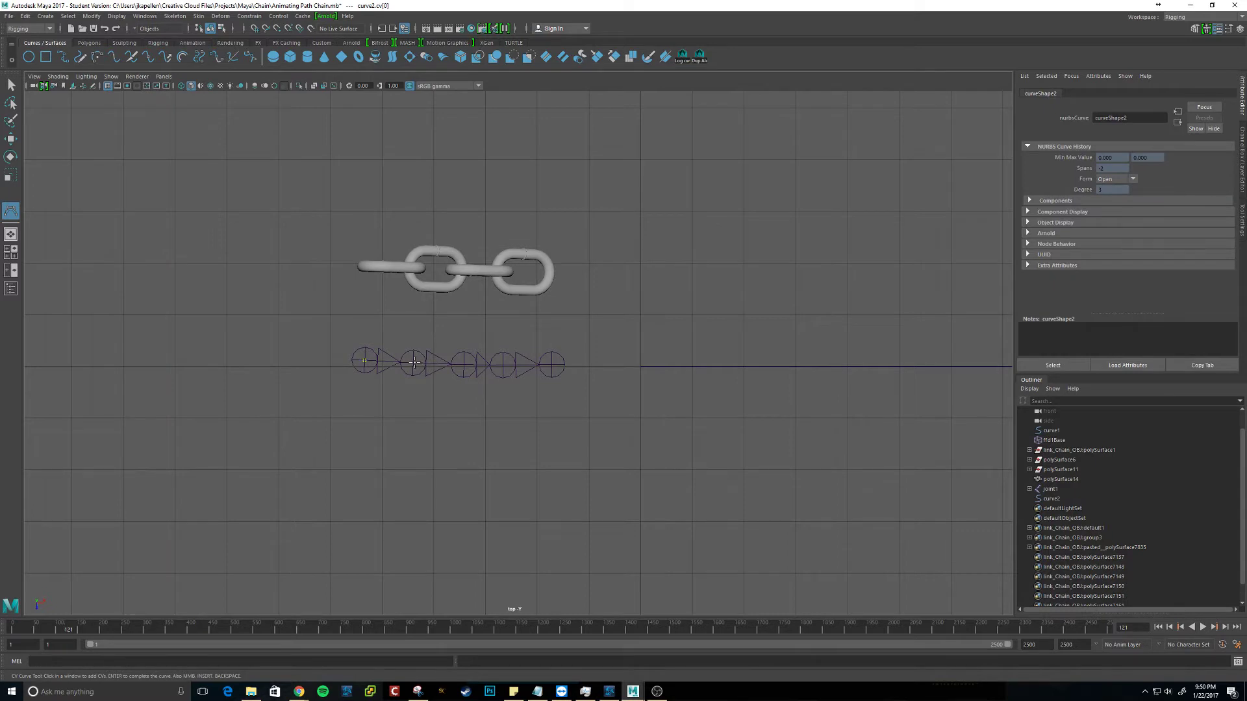
left_click(463, 364)
left_click(504, 363)
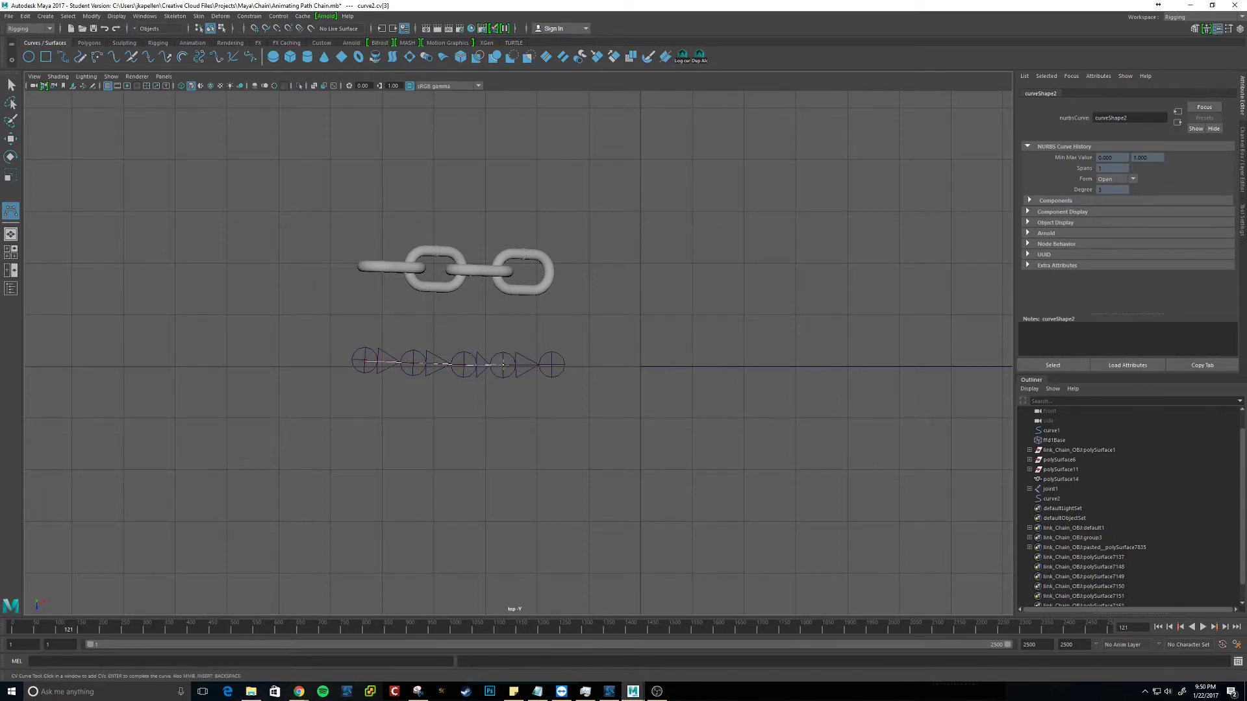
left_click(553, 365)
key("Return")
key("w")
key("space")
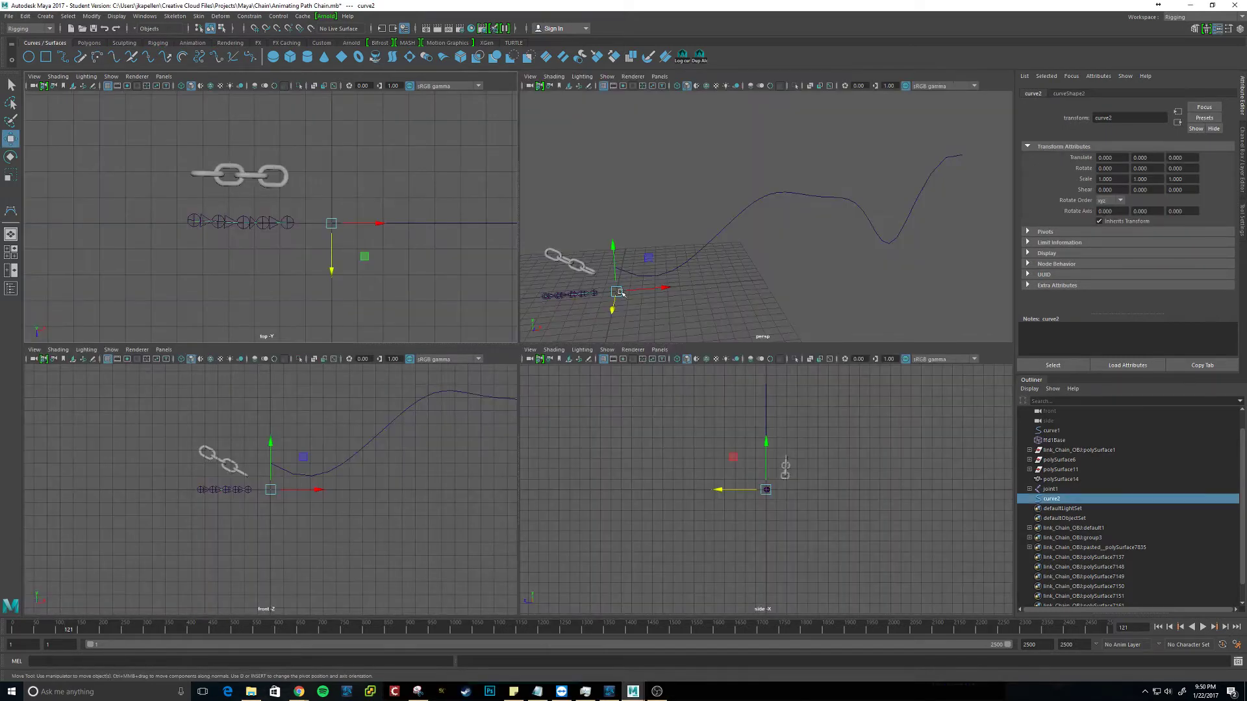
key("space")
Select the root joint and switch the menu set to Animation
left_click_drag(314, 334, 429, 390, "alt")
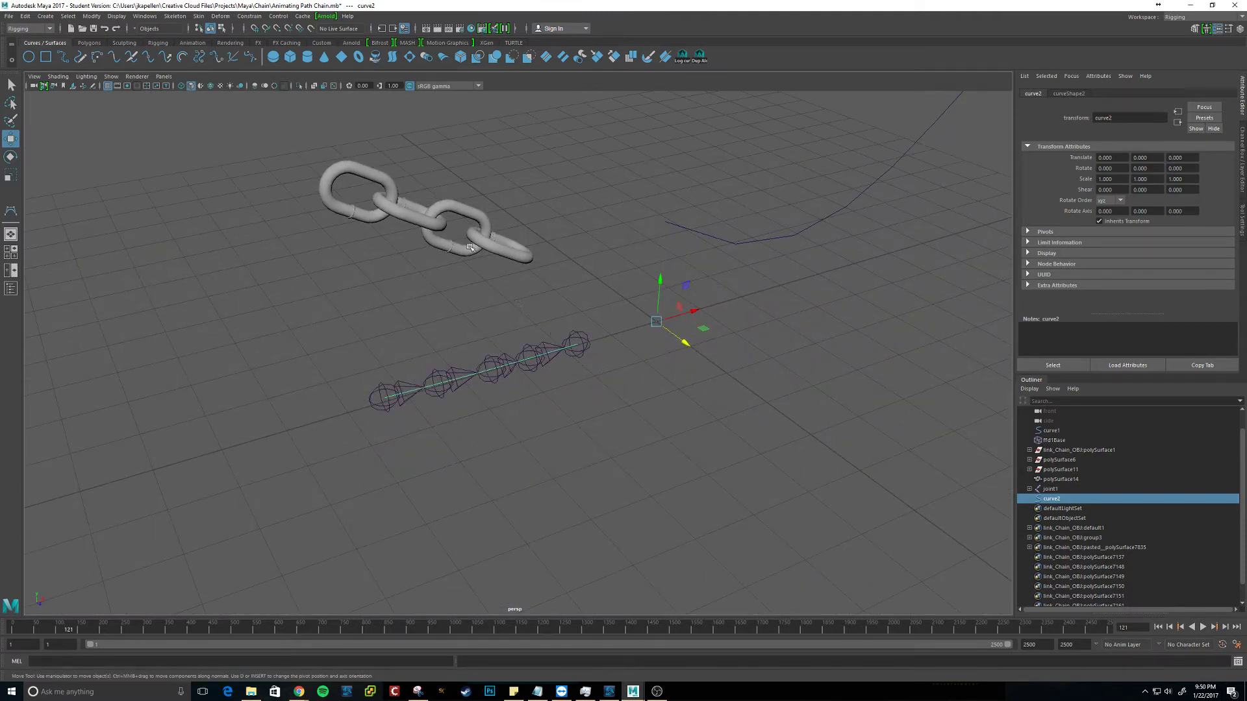
left_click(388, 398)
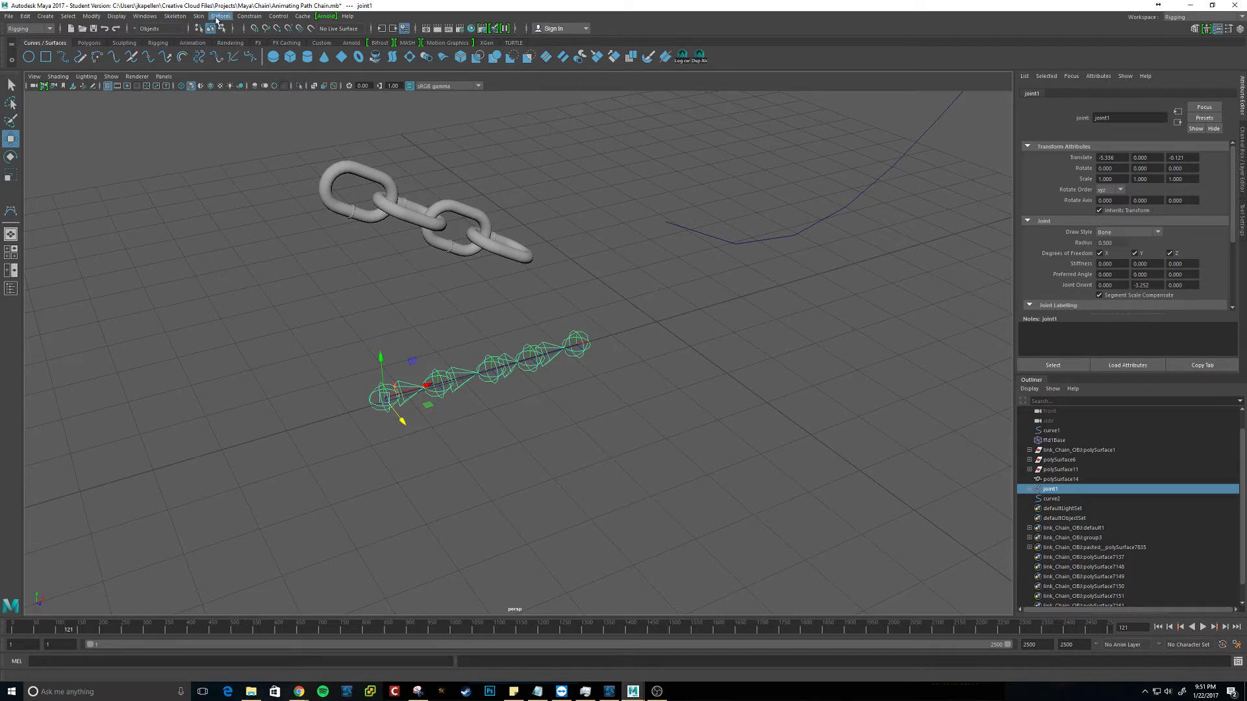
left_click(247, 16)
mouse_move(220, 16)
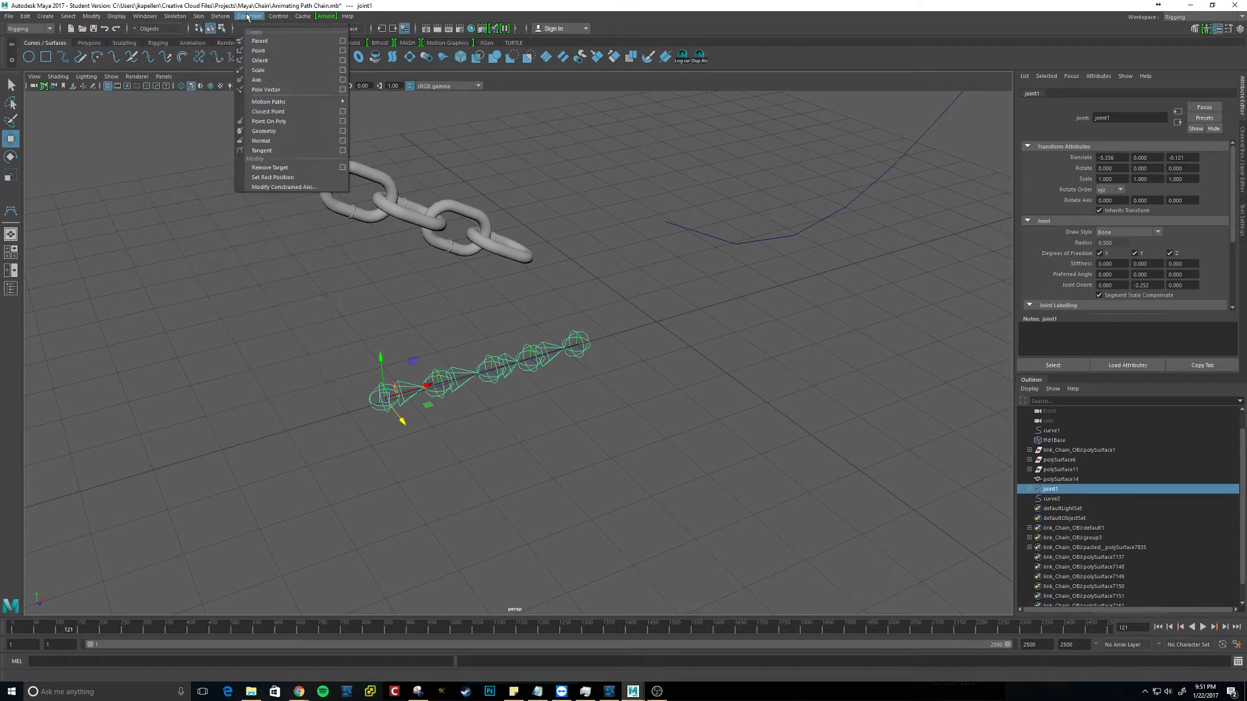
mouse_move(298, 102)
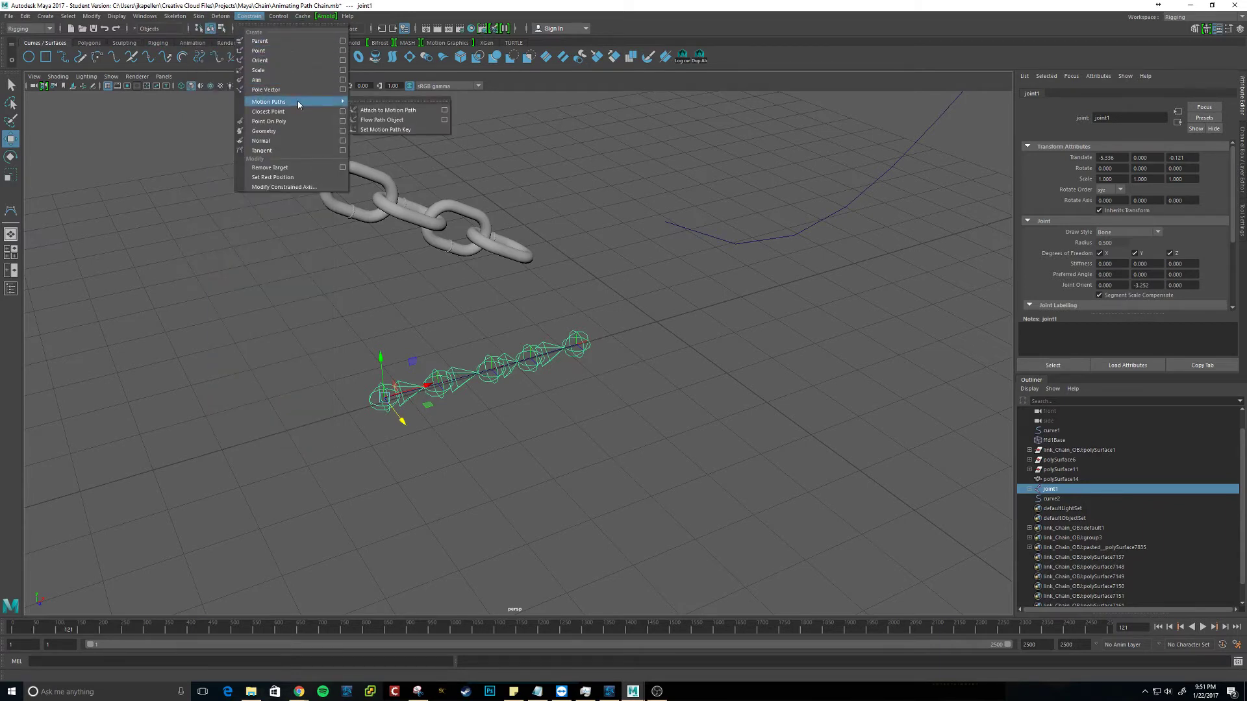
left_click(274, 4)
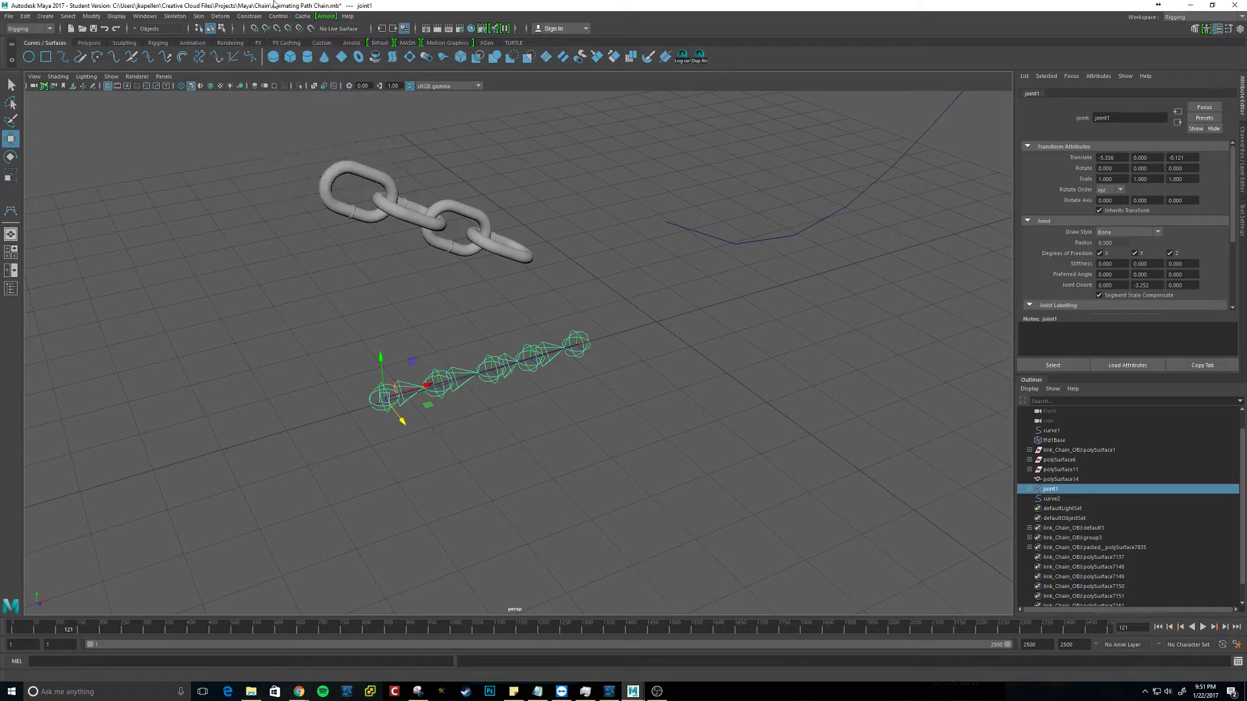
left_click(50, 29)
left_click(42, 59)
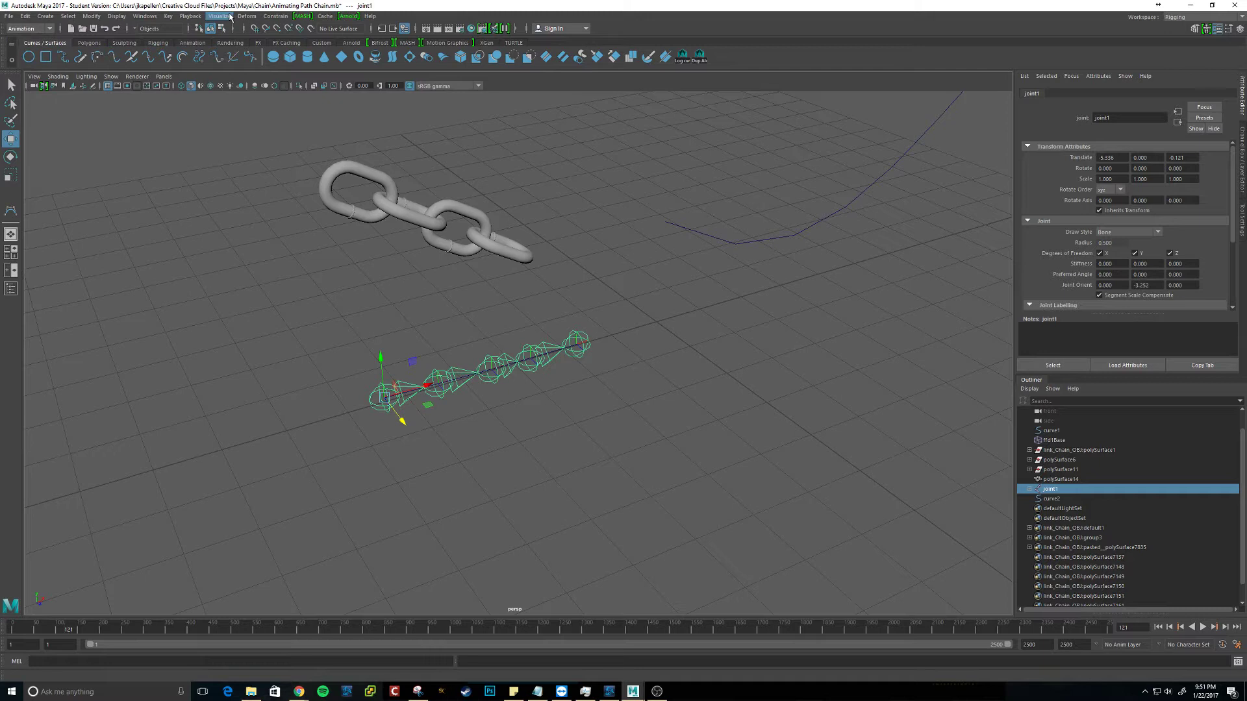
Return to the Rigging menu set and activate the IK Spline Handle tool with Auto create curve off
left_click(192, 16)
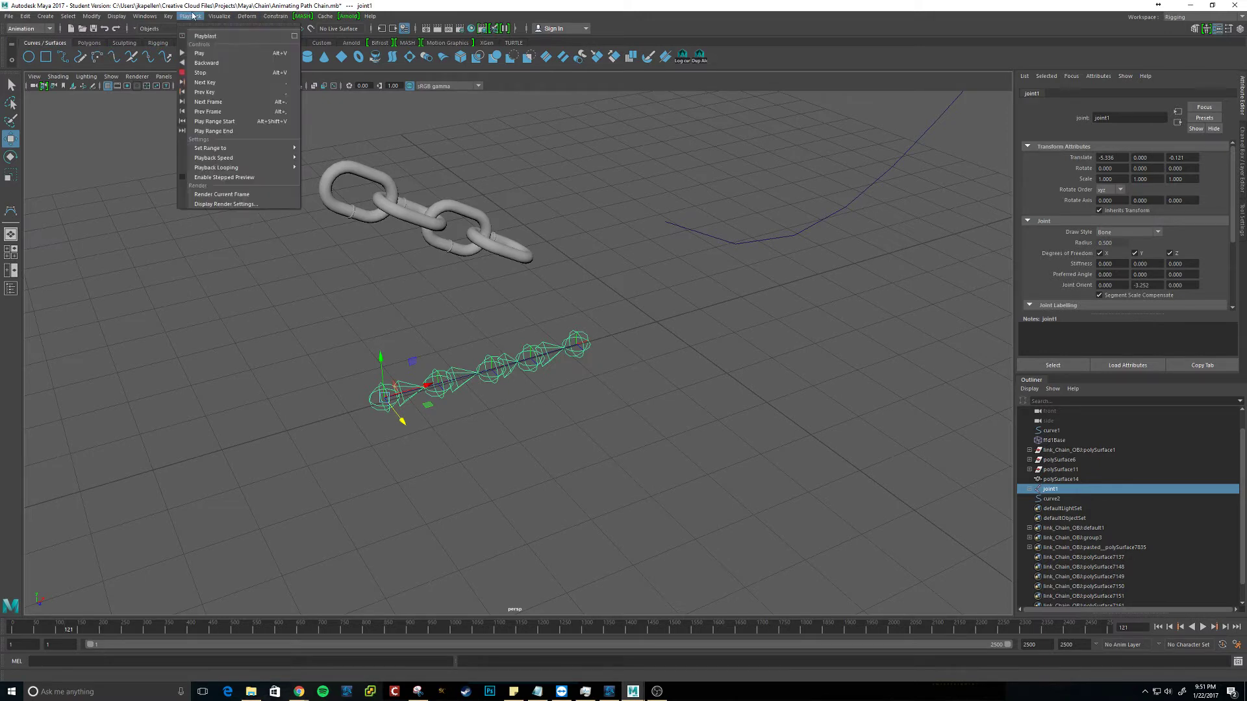
mouse_move(221, 16)
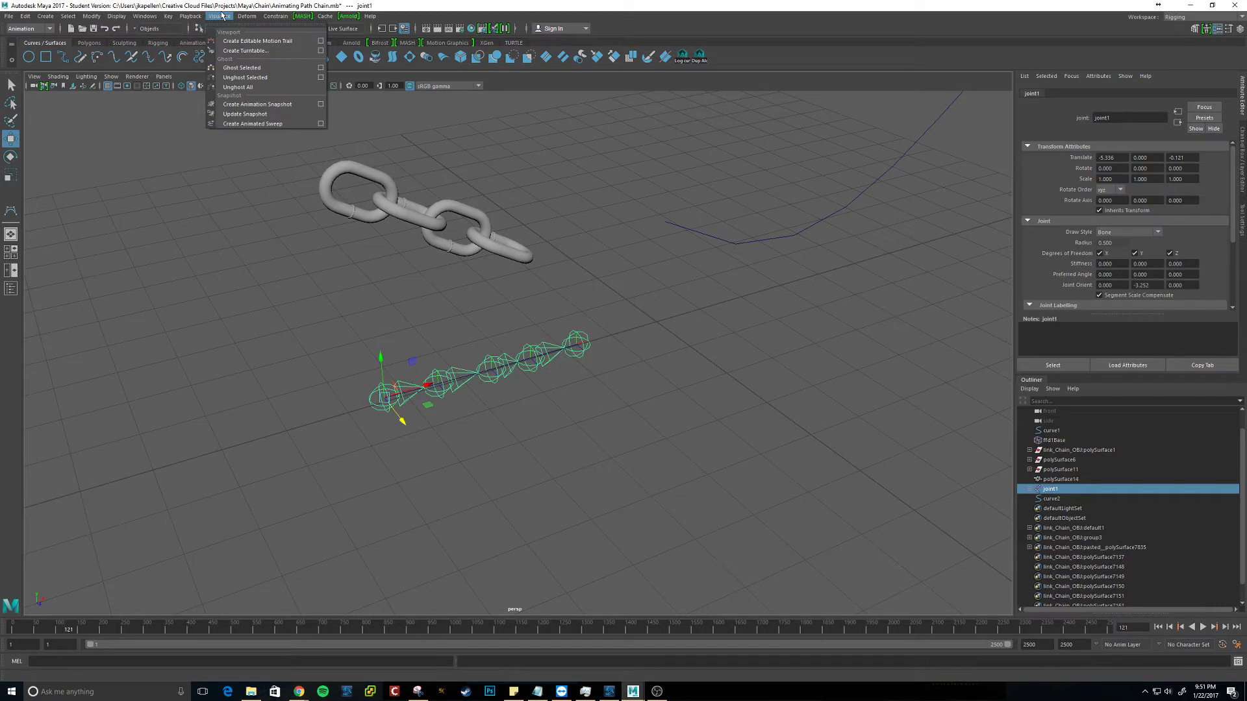
left_click(251, 17)
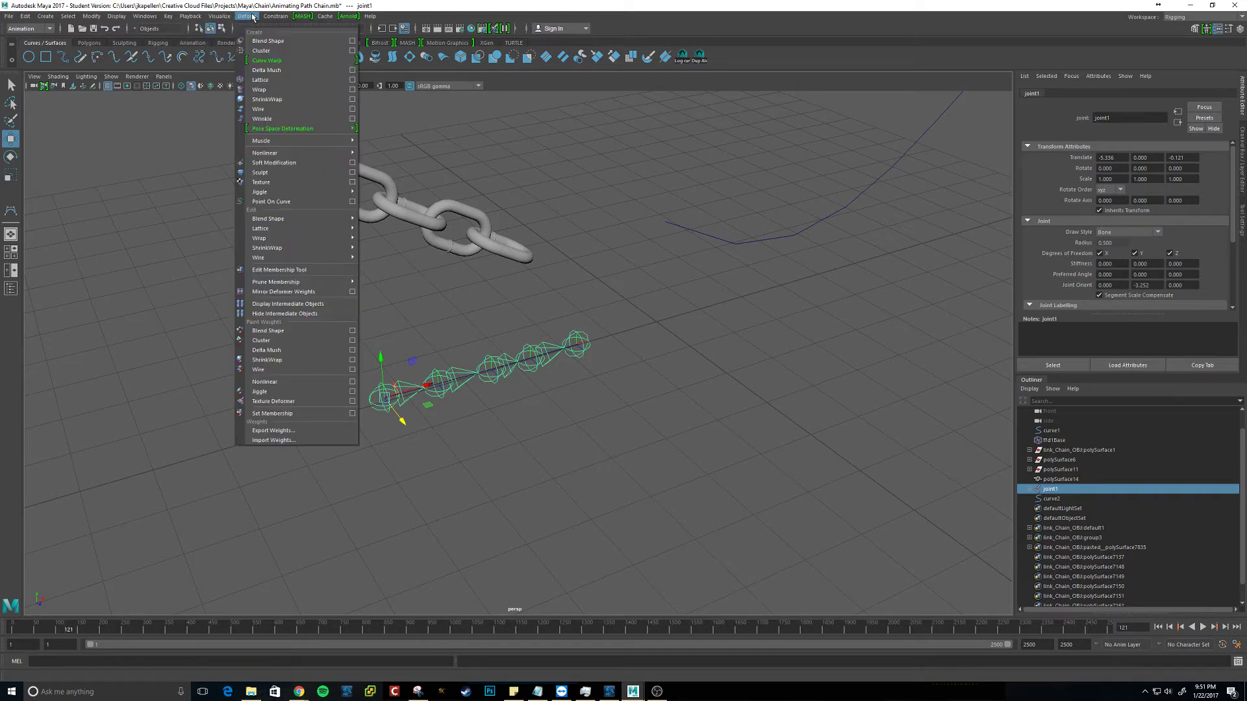
mouse_move(267, 15)
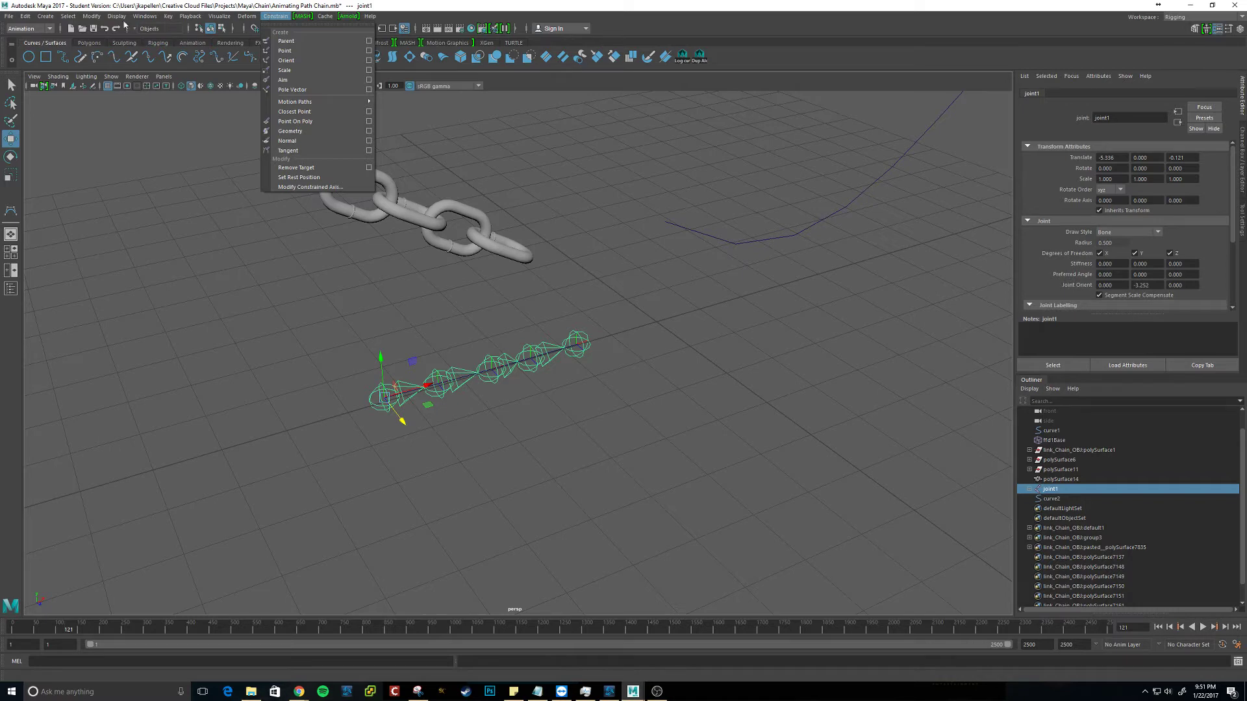
left_click(247, 16)
mouse_move(194, 18)
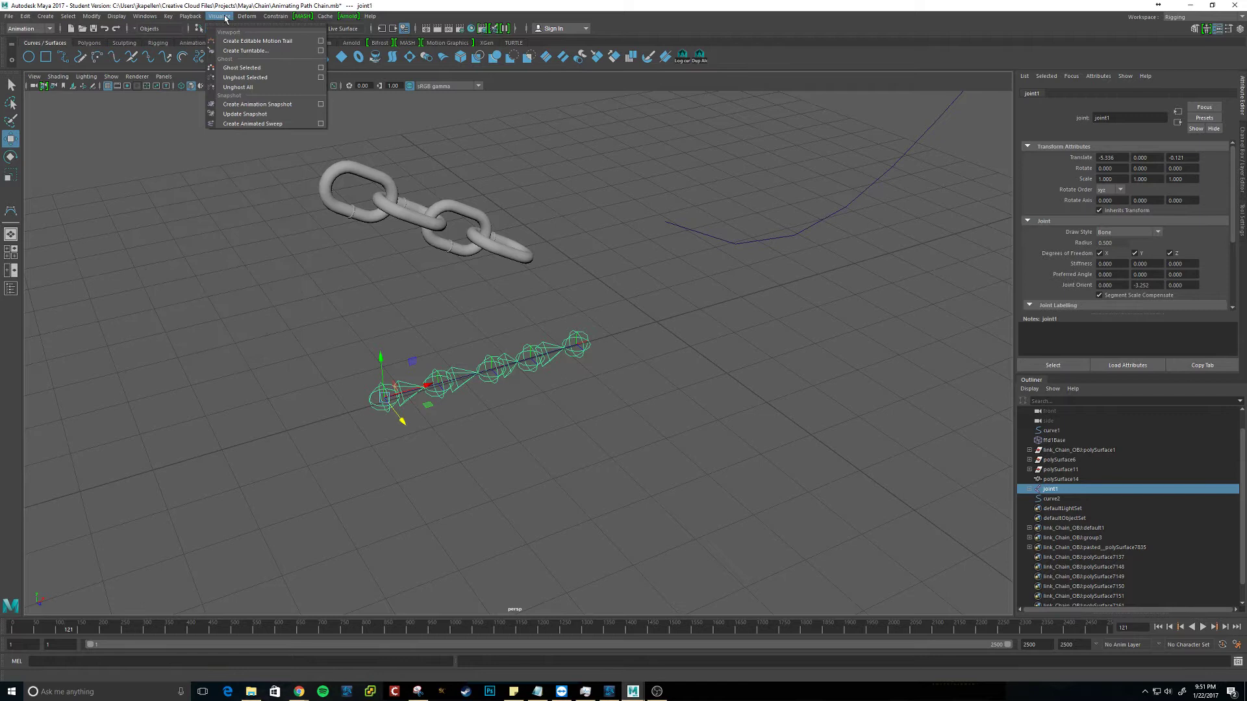
mouse_move(246, 17)
left_click(29, 29)
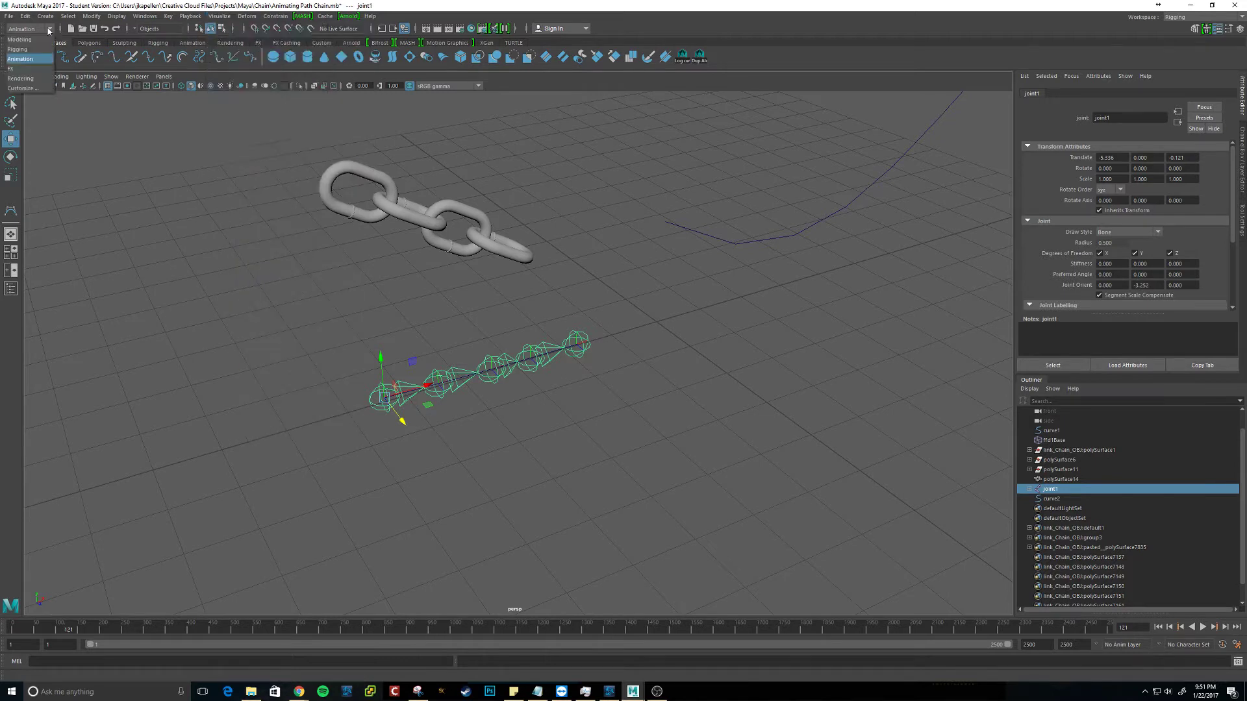
left_click(26, 47)
left_click(245, 16)
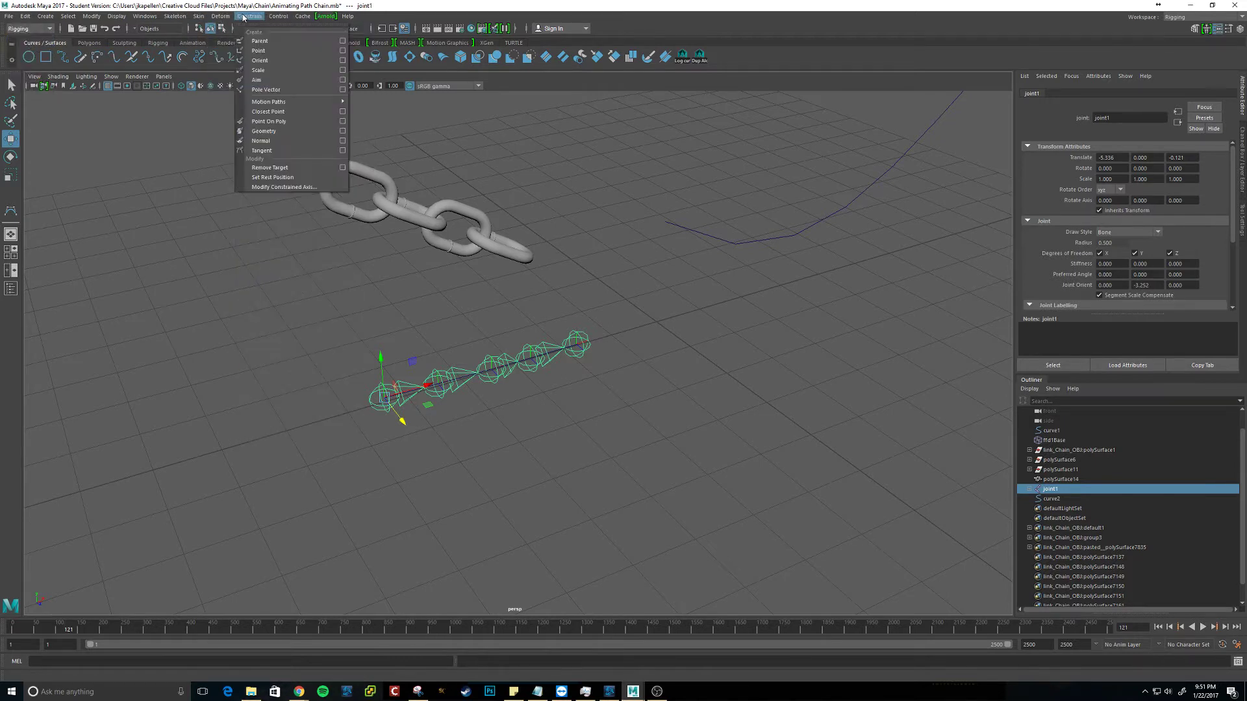
mouse_move(185, 18)
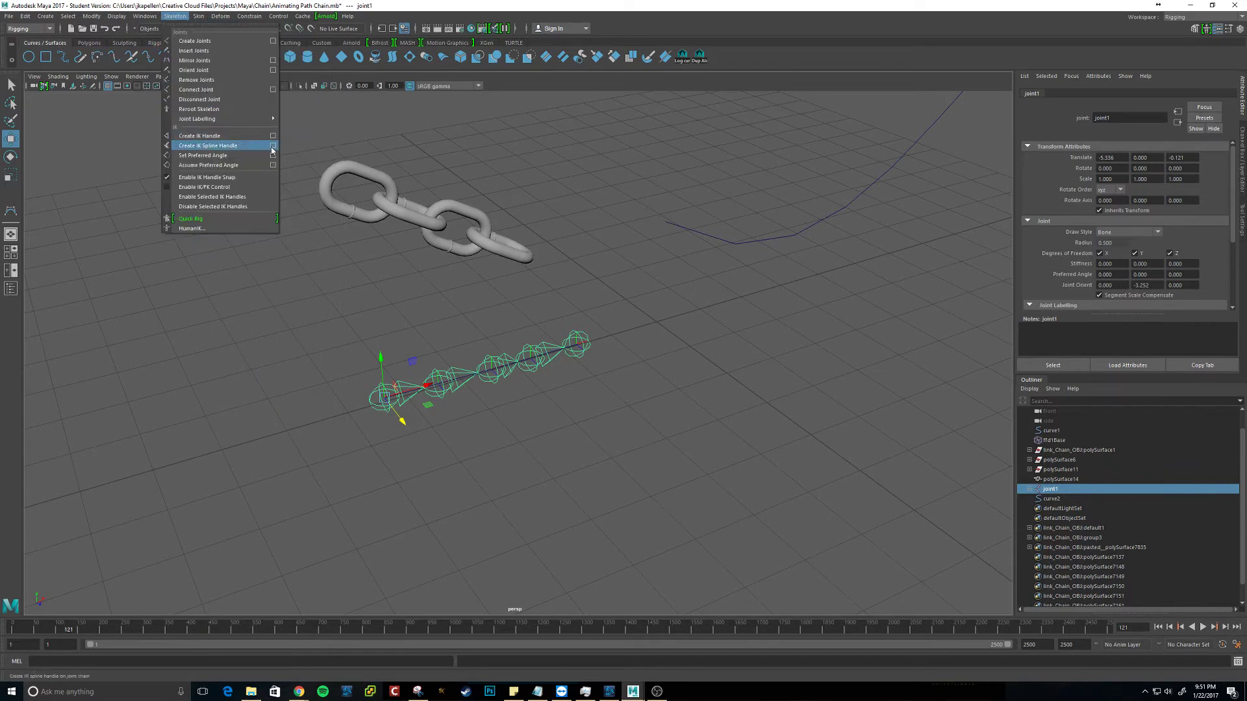
left_click(273, 148)
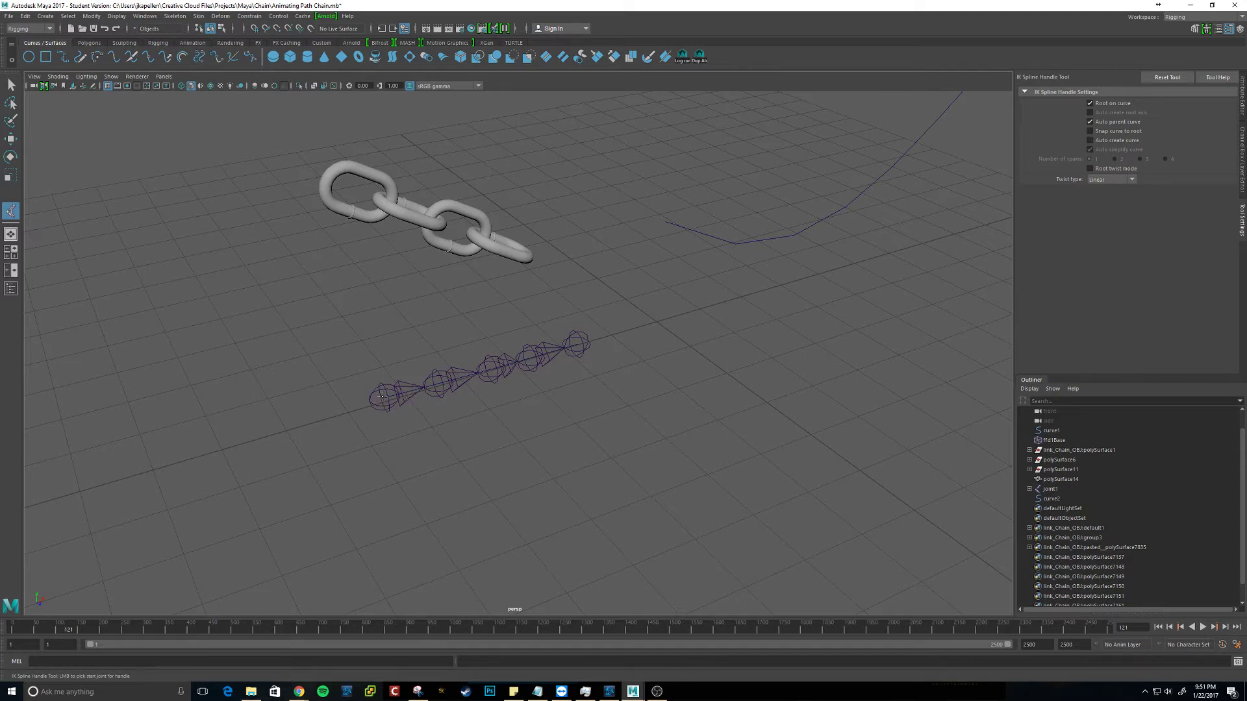
Create ikHandle1 from joint1 to joint5 on curve2, and float the Outliner window
left_click(383, 395)
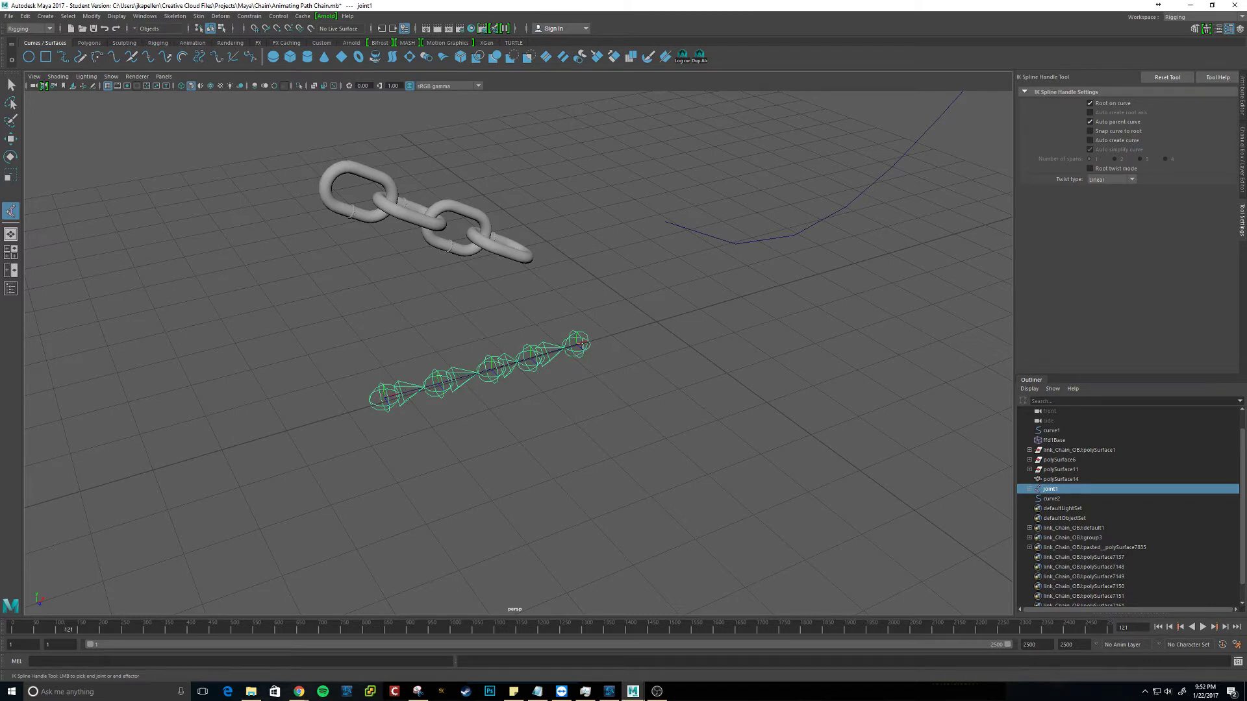
left_click(580, 345)
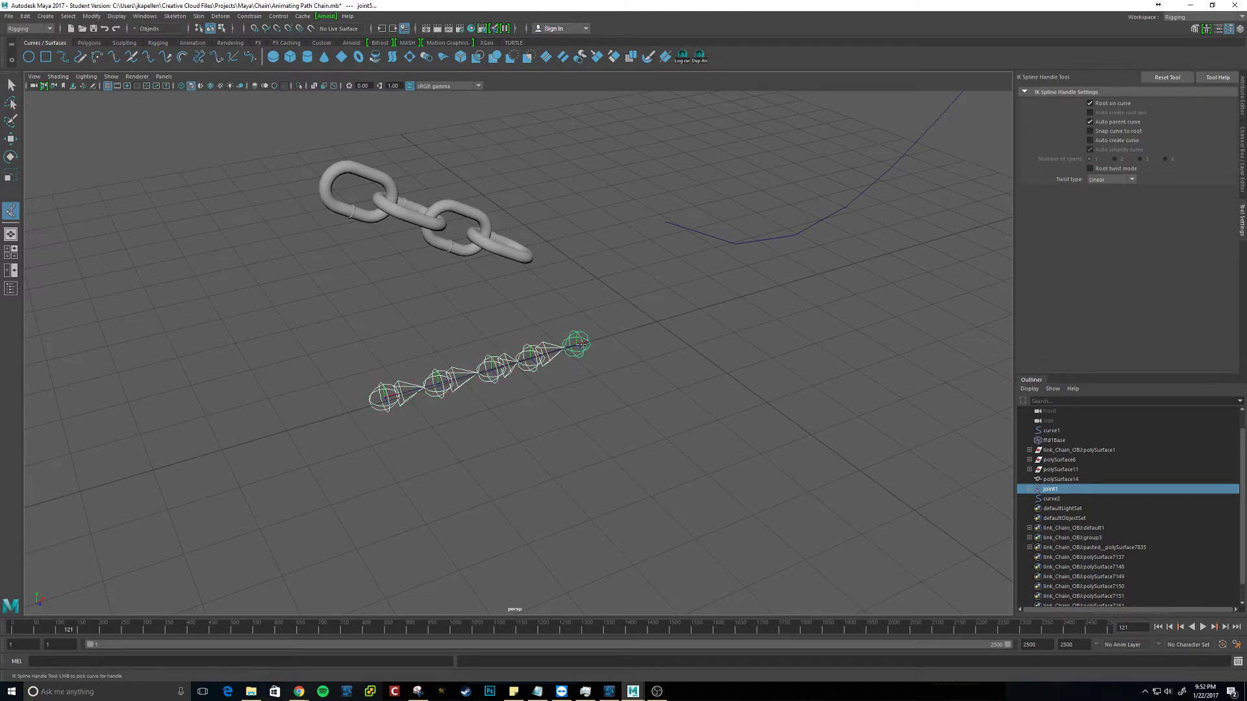
scroll(465, 383, "up", 6)
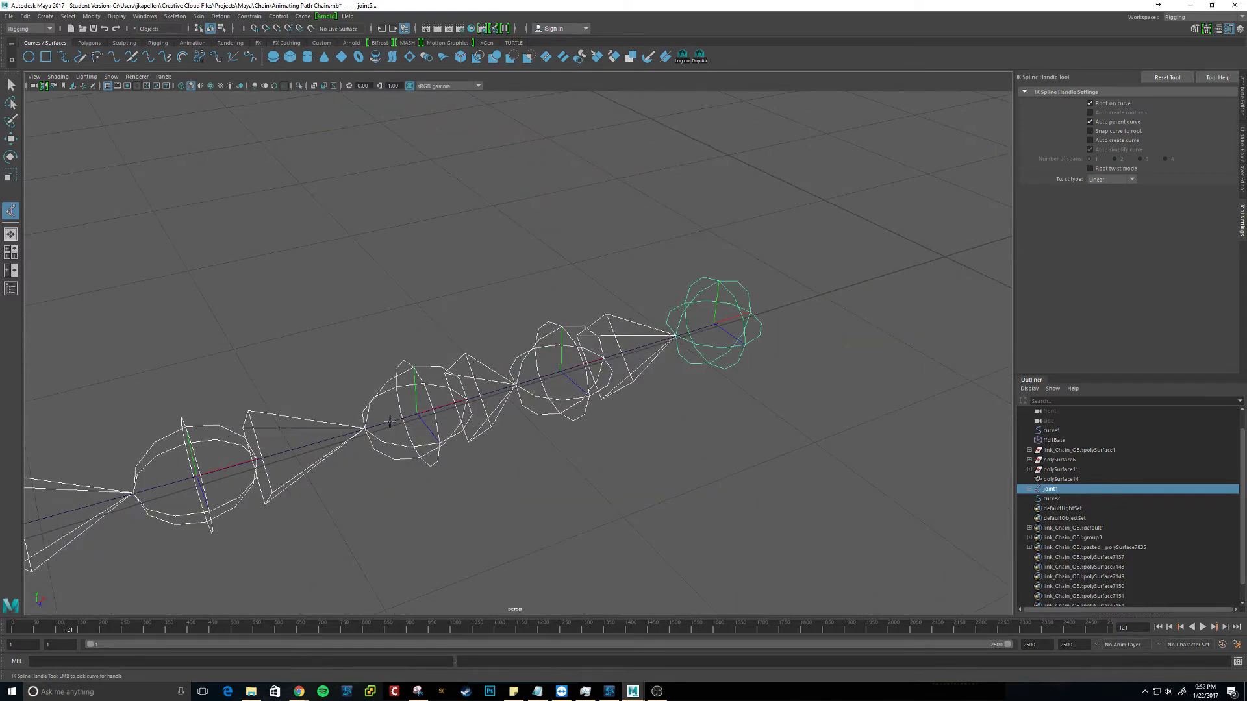
left_click(395, 419)
scroll(580, 394, "down", 2)
scroll(580, 394, "down", 1)
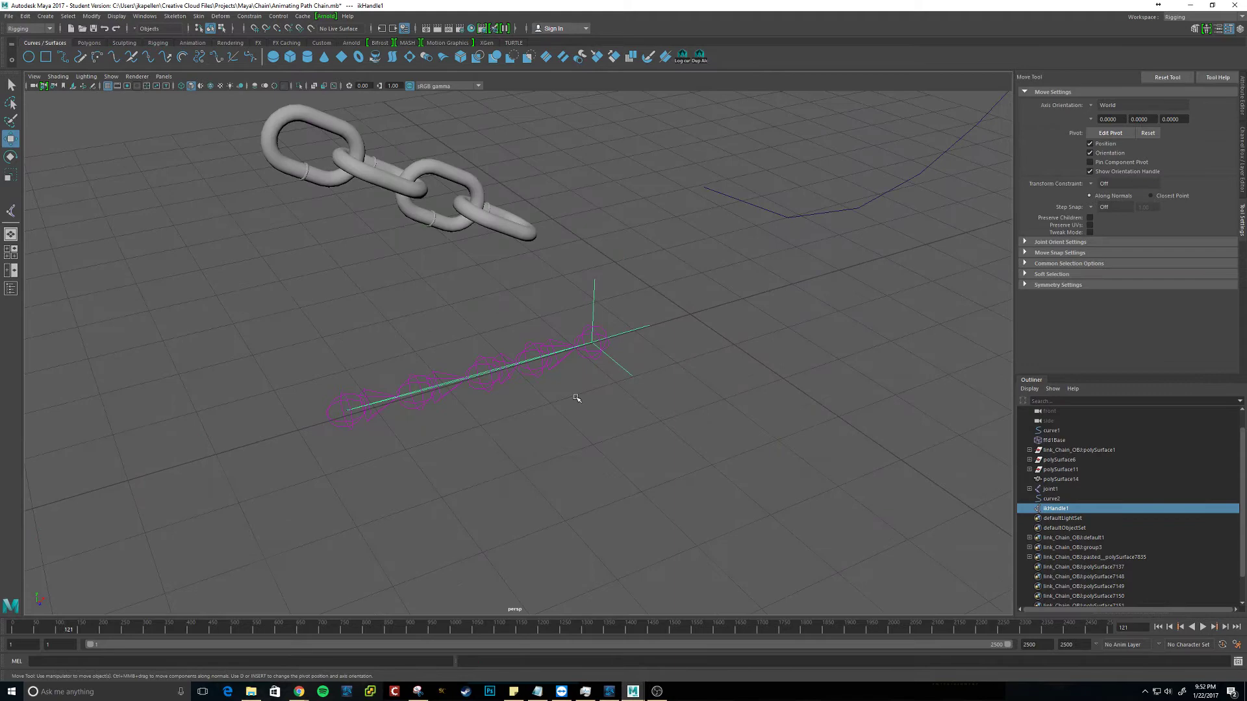
mouse_move(582, 402)
left_mouse_down("alt")
mouse_move(542, 418)
mouse_move(576, 389)
mouse_move(582, 402)
mouse_move(562, 403)
left_mouse_up("alt")
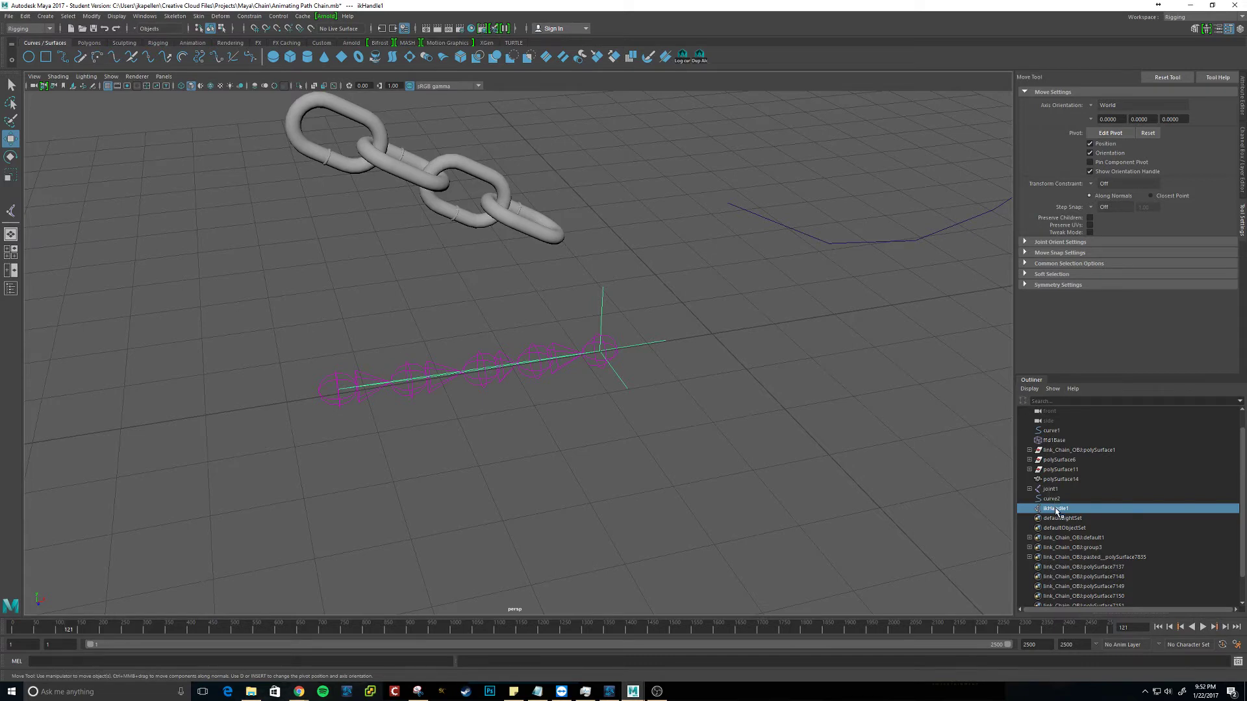
left_click_drag(1031, 380, 897, 360)
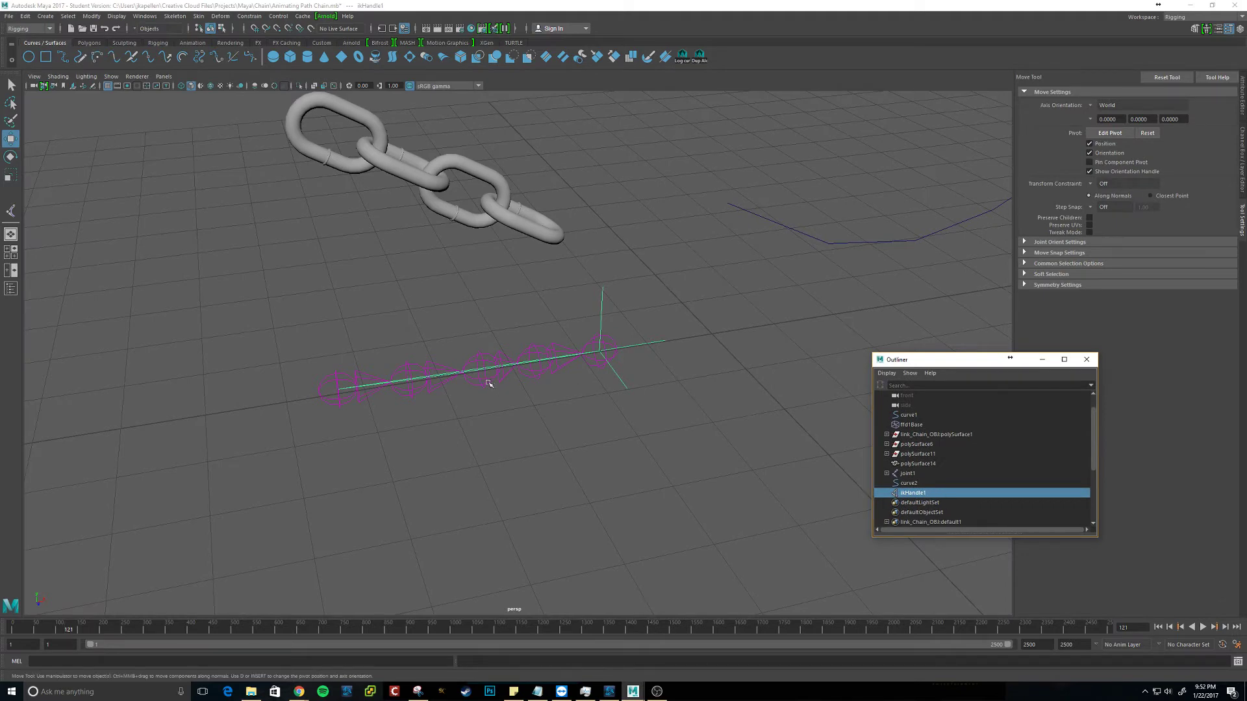
Test-bend the curve by raising a control point, then undo it
key("F8")
mouse_move(440, 345)
left_mouse_down()
mouse_move(518, 384)
mouse_move(473, 386)
mouse_move(454, 335)
left_mouse_up()
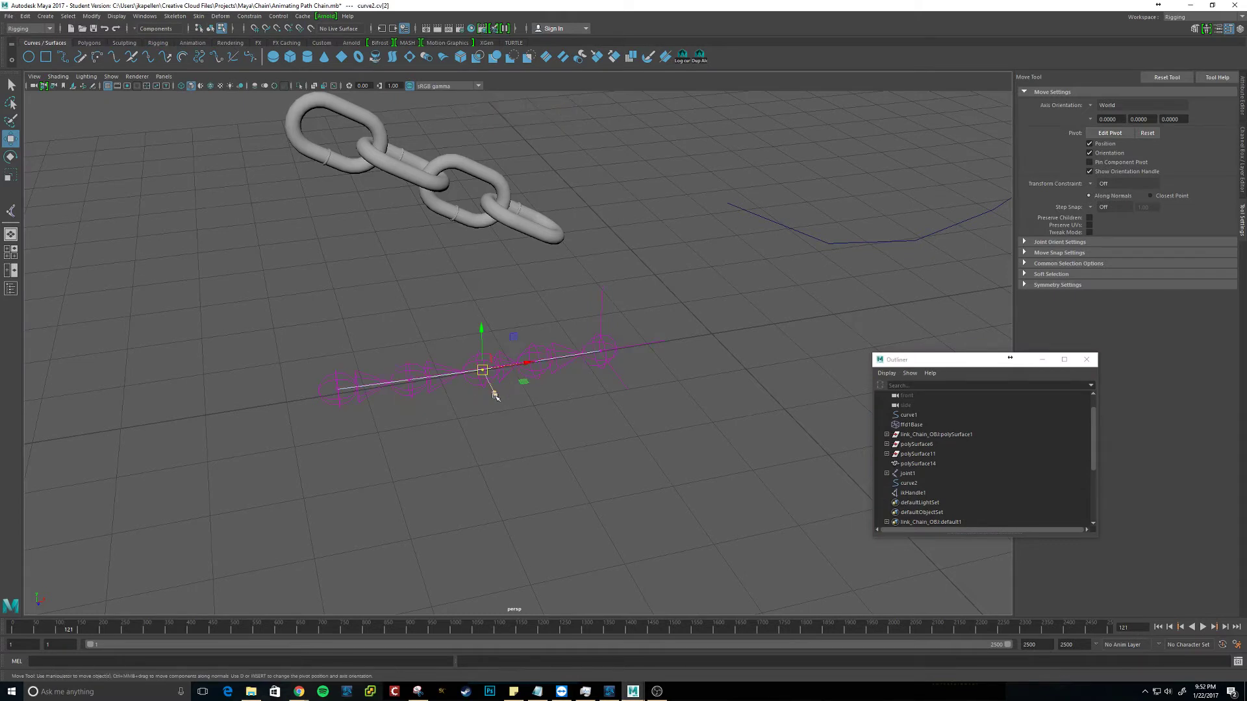
mouse_move(492, 384)
left_mouse_down()
mouse_move(447, 361)
mouse_move(570, 537)
mouse_move(502, 393)
left_mouse_up()
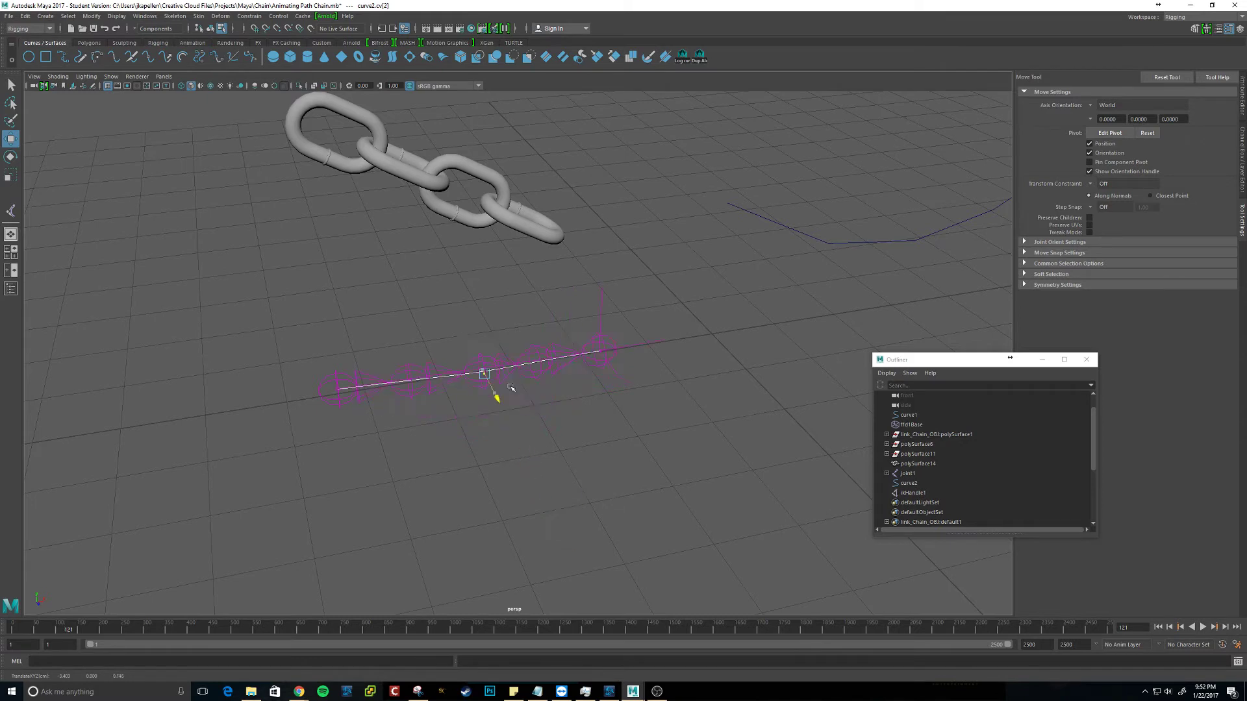
key("ctrl+z")
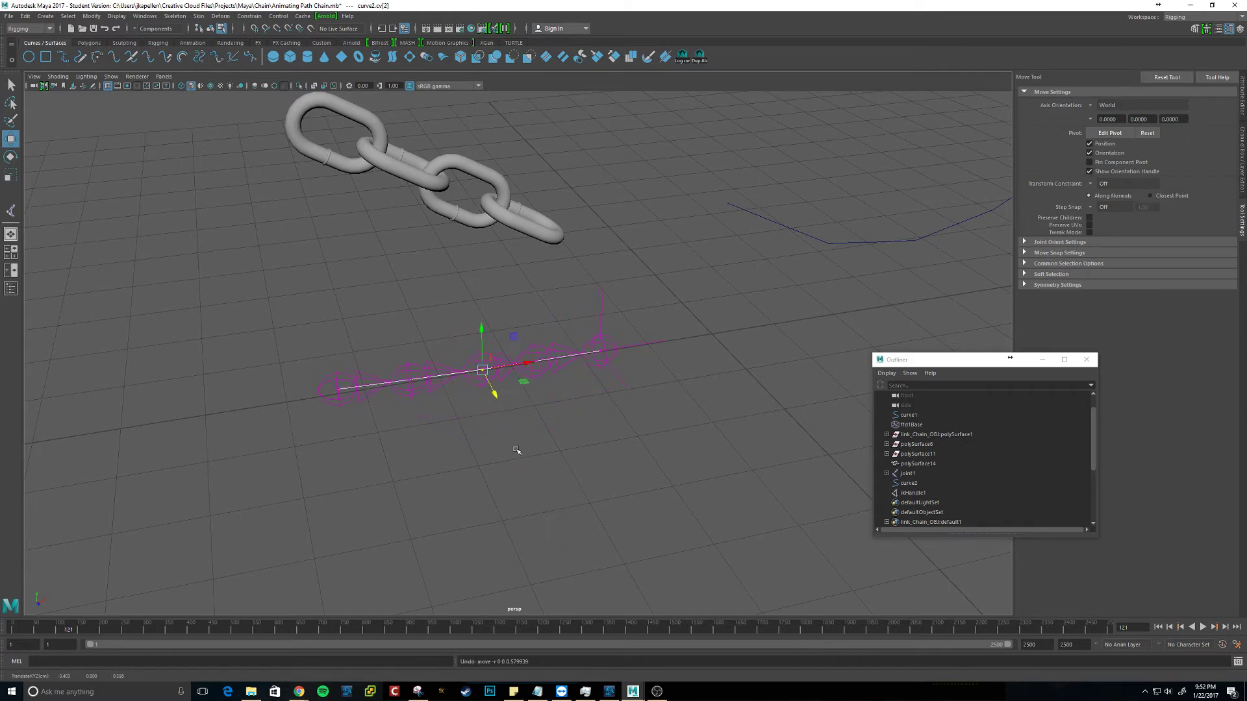
left_click(518, 449)
key("F8")
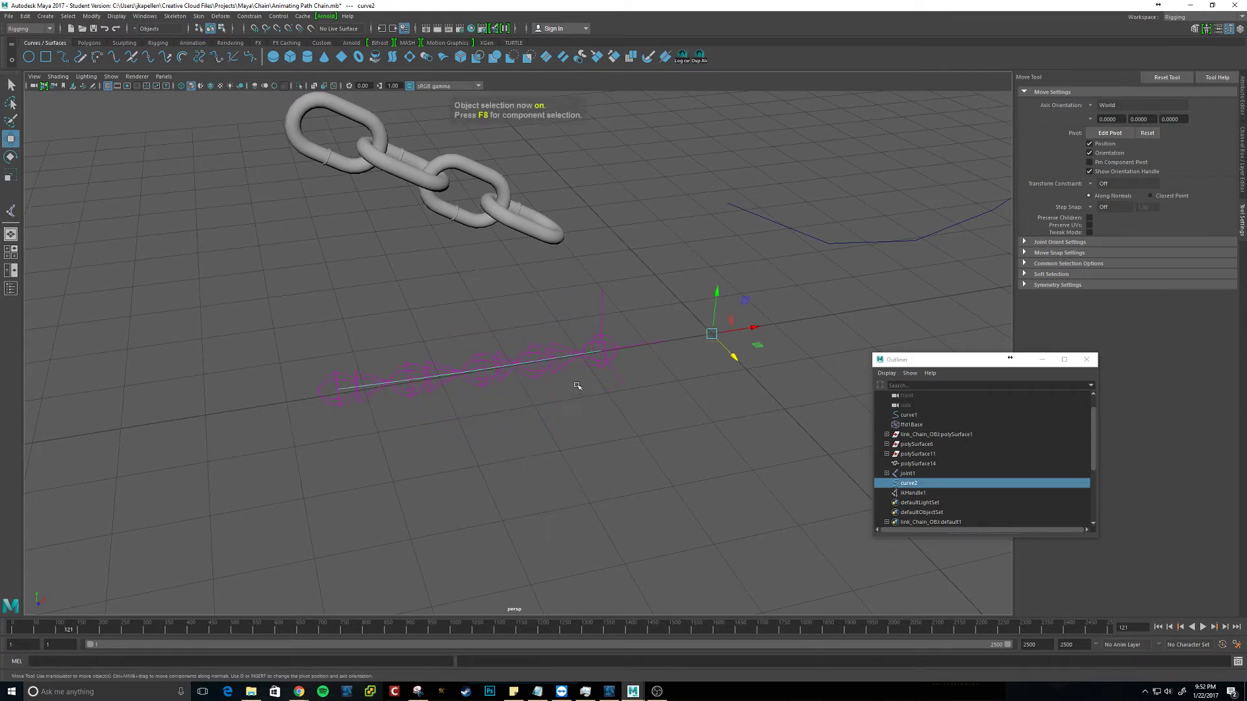
left_click_drag(579, 384, 534, 328, "alt")
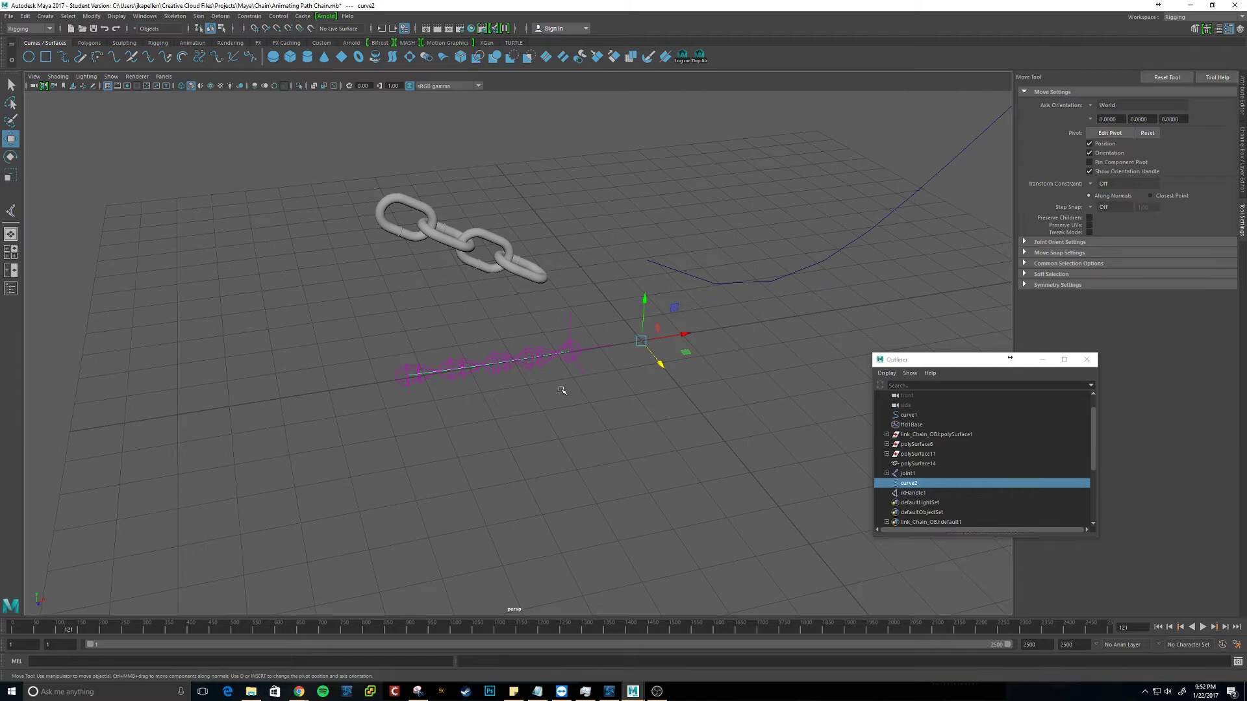
In the maximized top view, move polySurface14 down onto the horizontal axis line
left_click_drag(591, 399, 324, 323)
key("space")
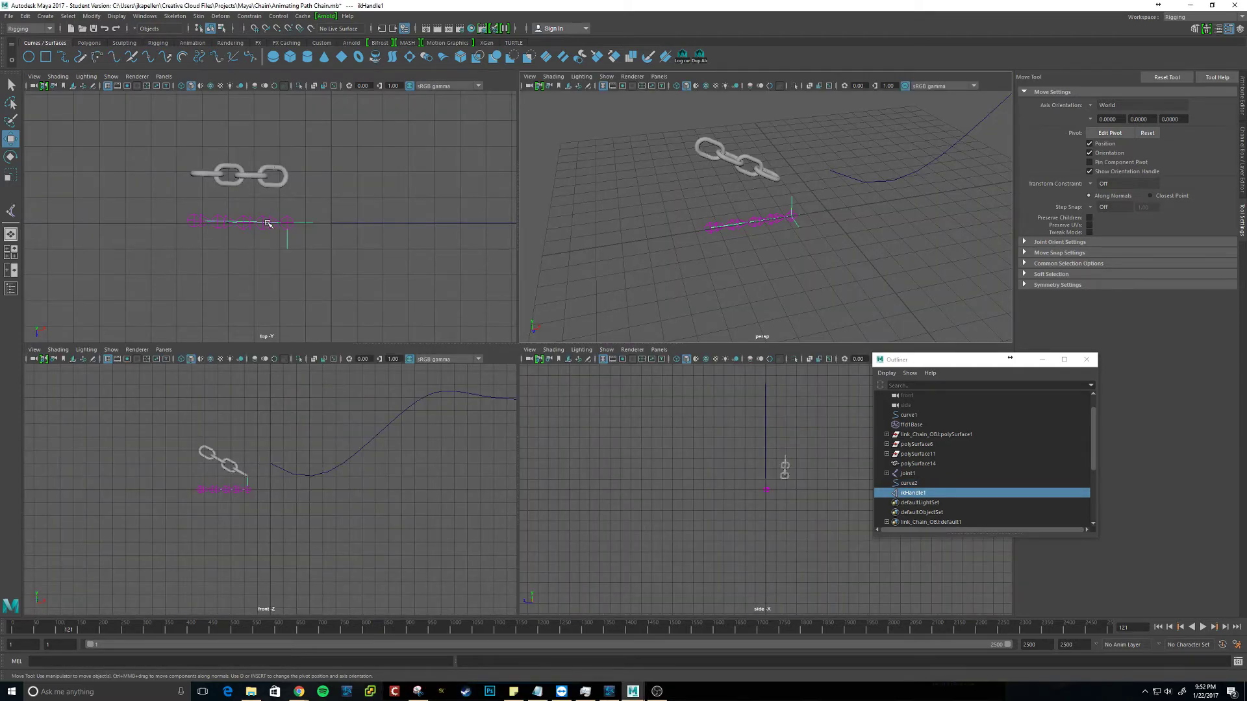
key("space")
left_click_drag(267, 200, 571, 284)
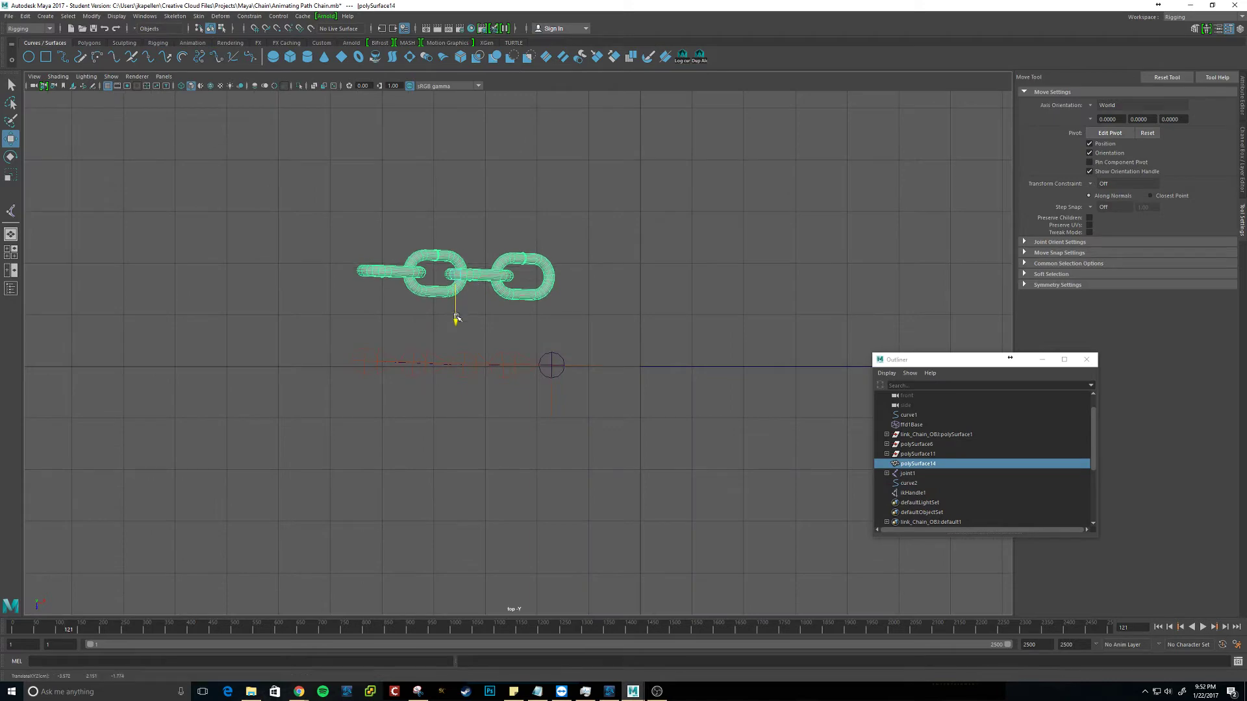
left_click_drag(457, 318, 457, 412)
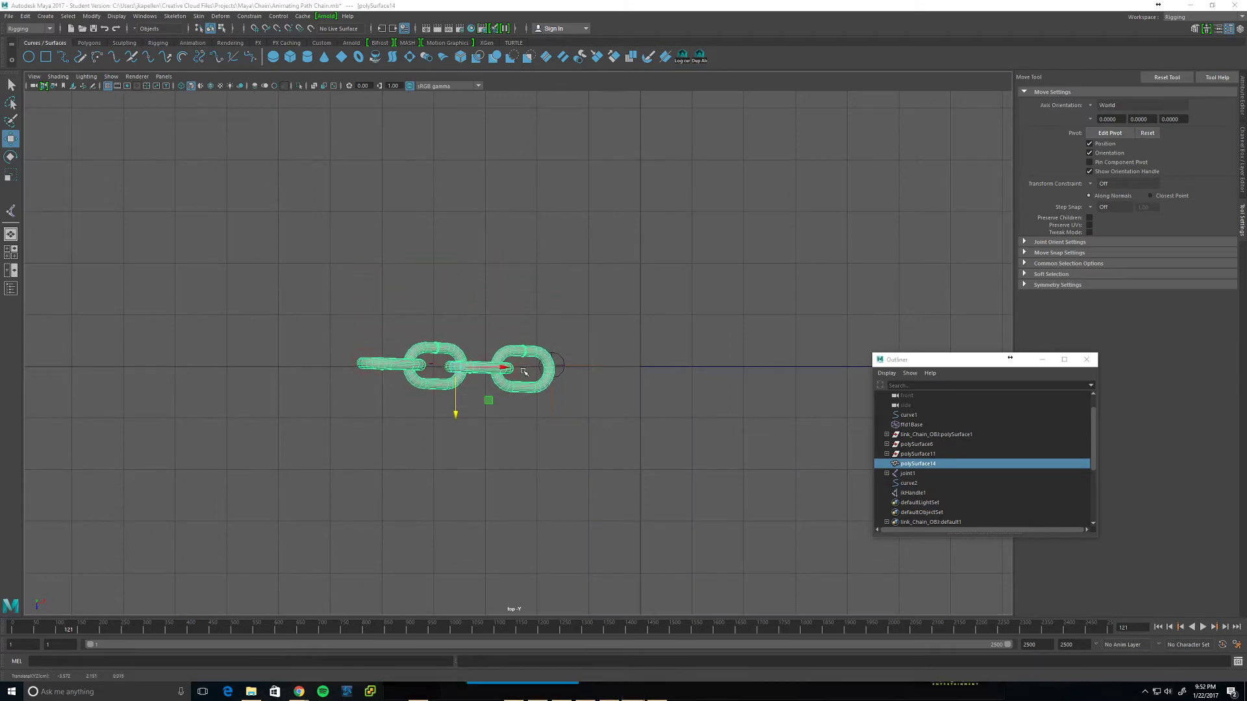
key("space")
In the perspective view, rotate polySurface14 flat and nudge it slightly lower
right_click_drag(781, 235, 860, 248, "alt")
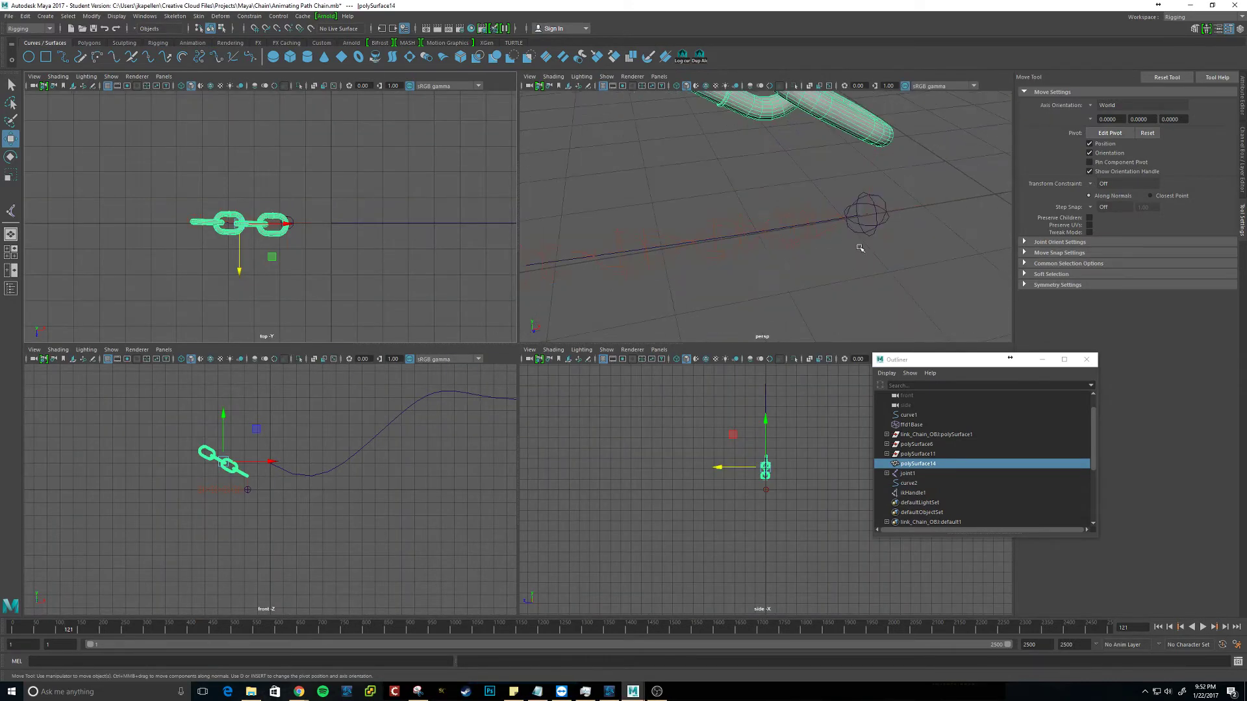
left_click_drag(860, 248, 830, 266, "alt")
left_click_drag(828, 267, 588, 195)
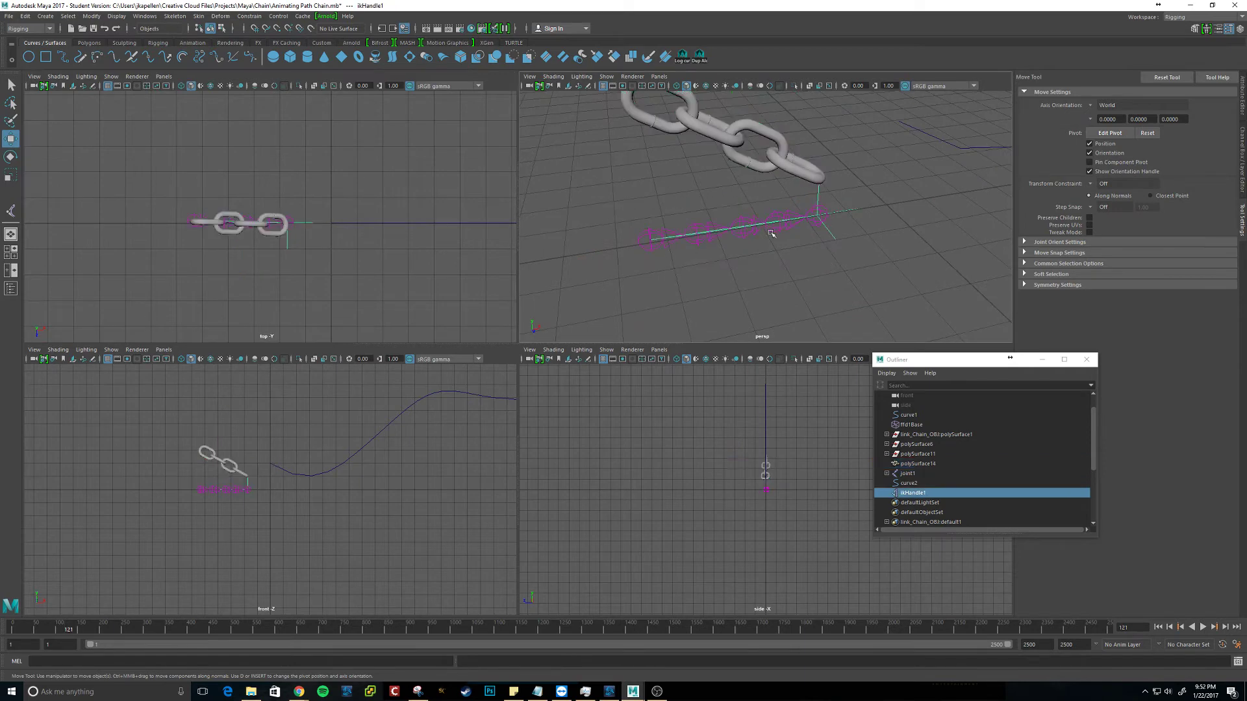
left_click_drag(739, 294, 717, 283, "alt")
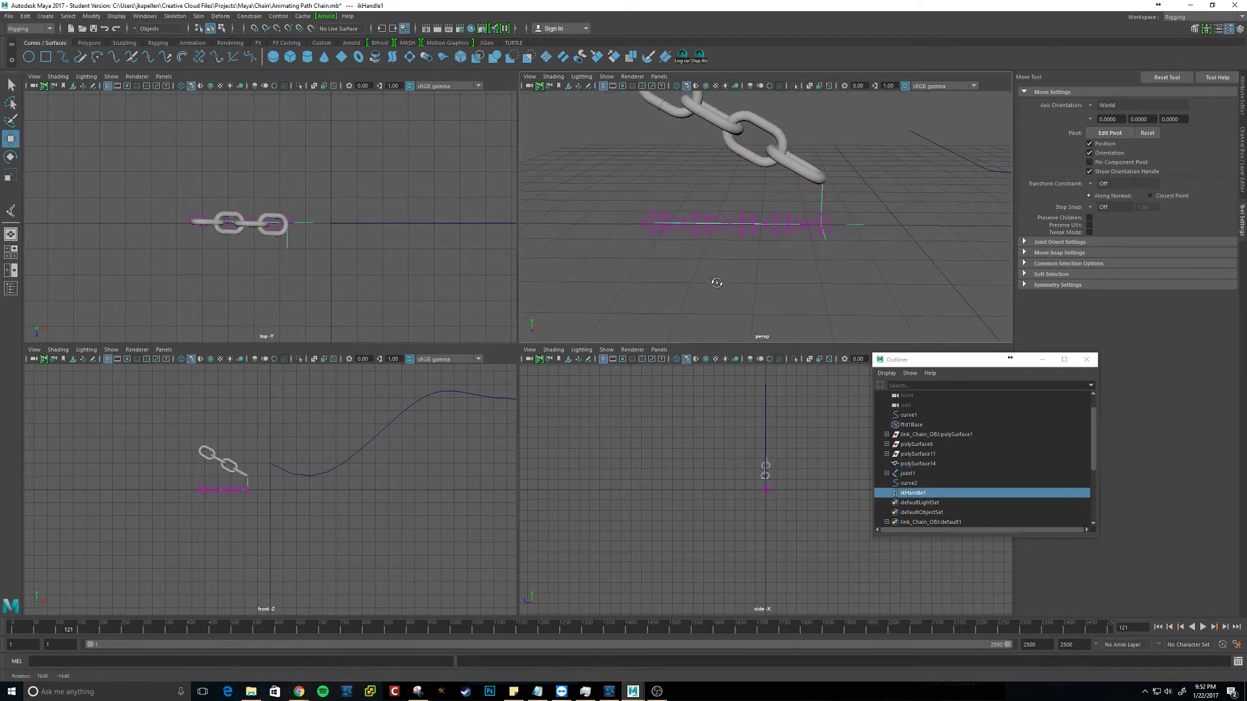
mouse_move(861, 185)
left_mouse_down()
mouse_move(706, 138)
mouse_move(714, 162)
left_mouse_up()
mouse_move(667, 223)
left_mouse_down("alt")
mouse_move(848, 242)
mouse_move(709, 162)
mouse_move(752, 176)
mouse_move(755, 222)
mouse_move(768, 224)
left_mouse_up("alt")
left_click(710, 162)
key("e")
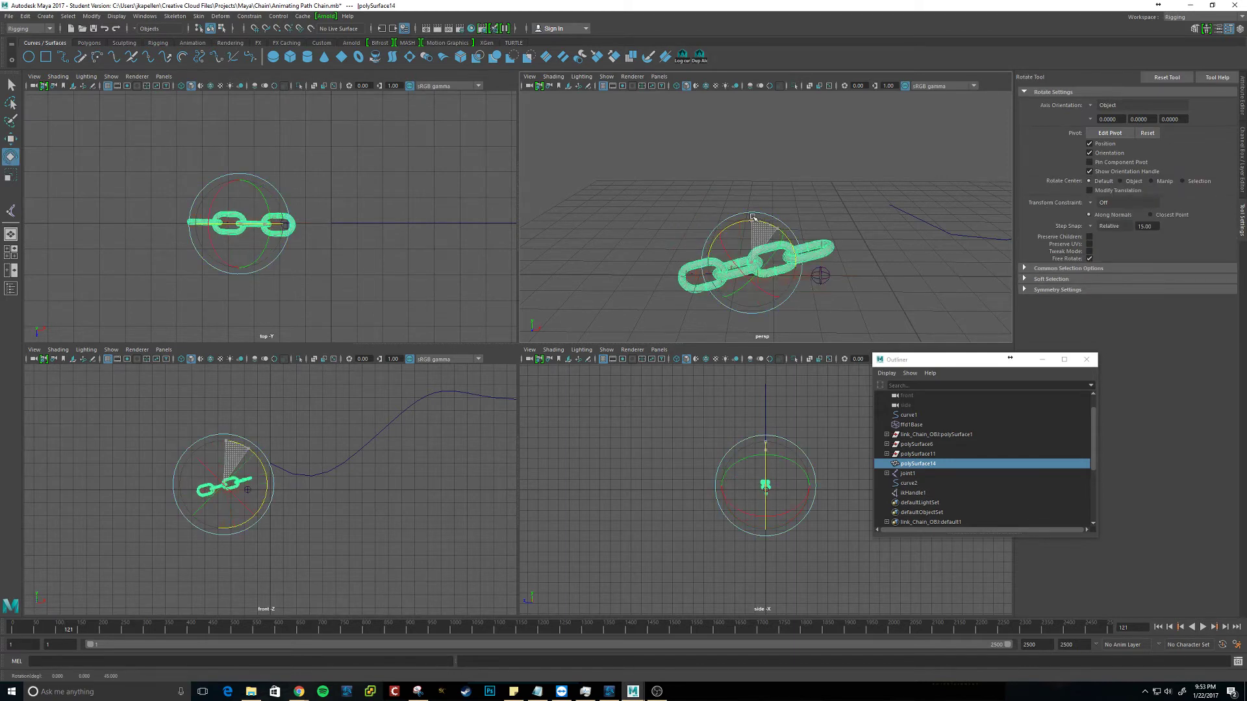
left_click_drag(754, 218, 753, 235)
key("w")
left_click_drag(753, 247, 735, 214, "alt")
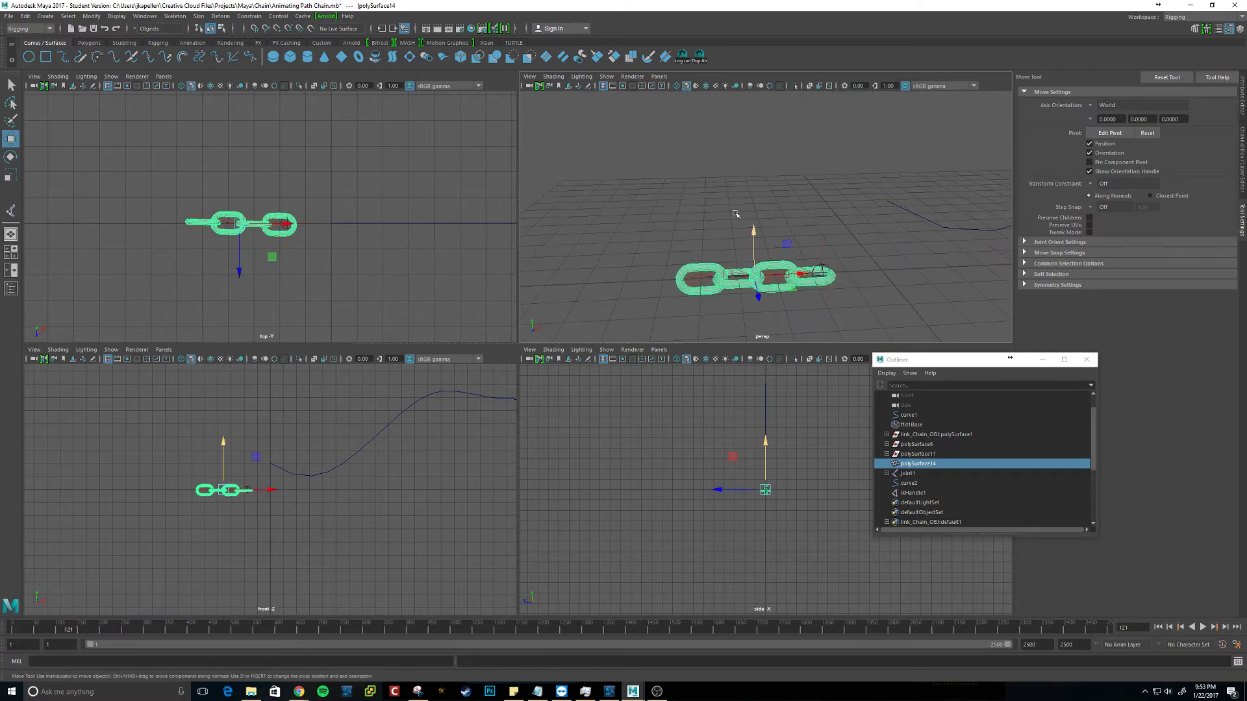
Open Bind Skin Options: Joint hierarchy, Closest distance, Dual quaternion, max influences 5
left_click(736, 213)
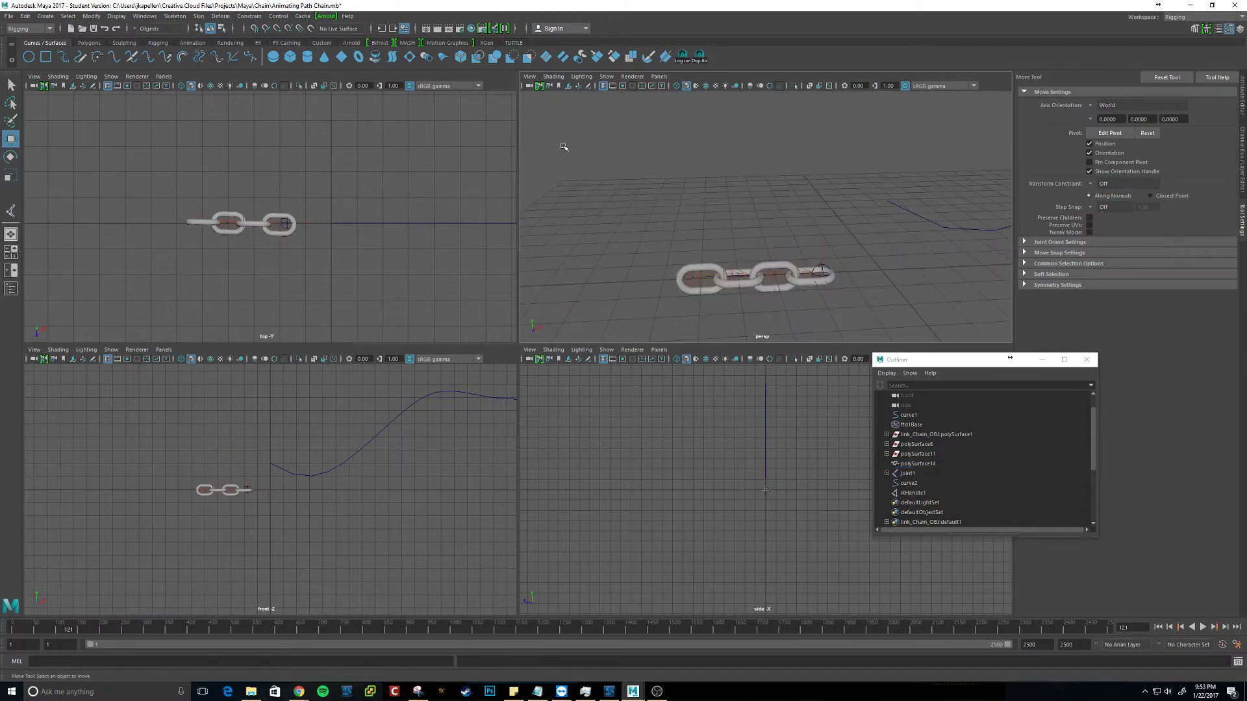
left_click(253, 18)
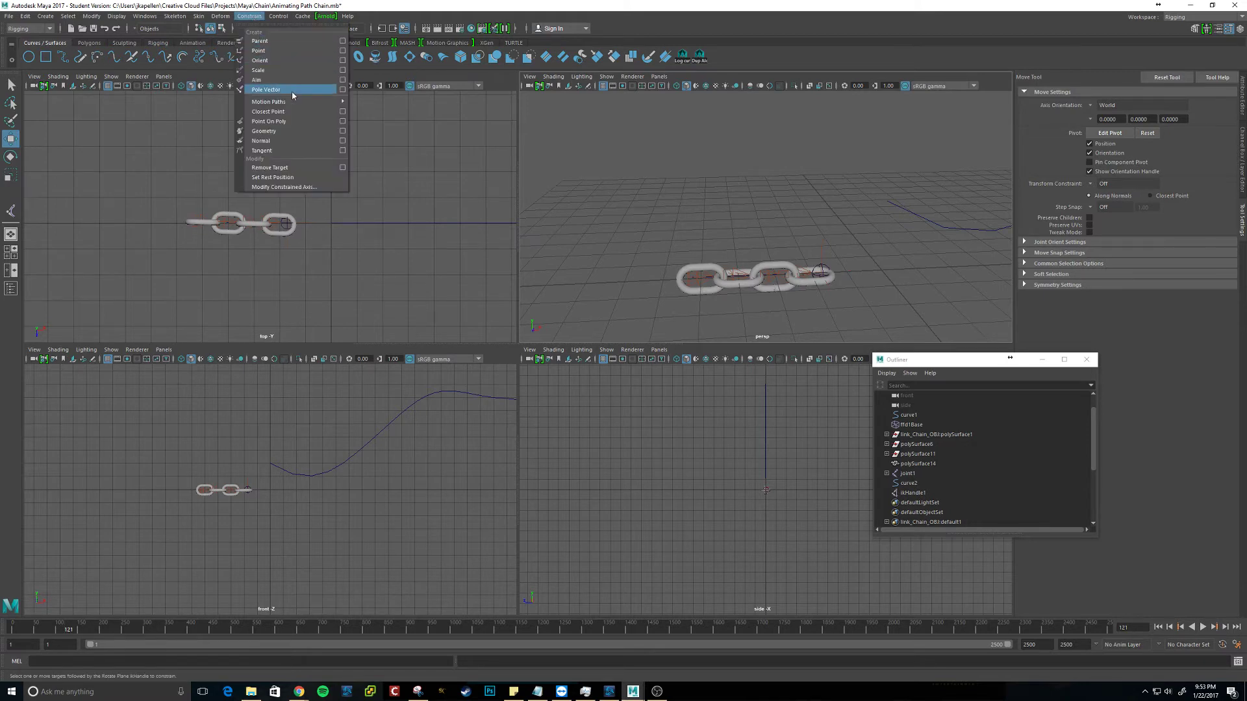
mouse_move(300, 103)
mouse_move(204, 15)
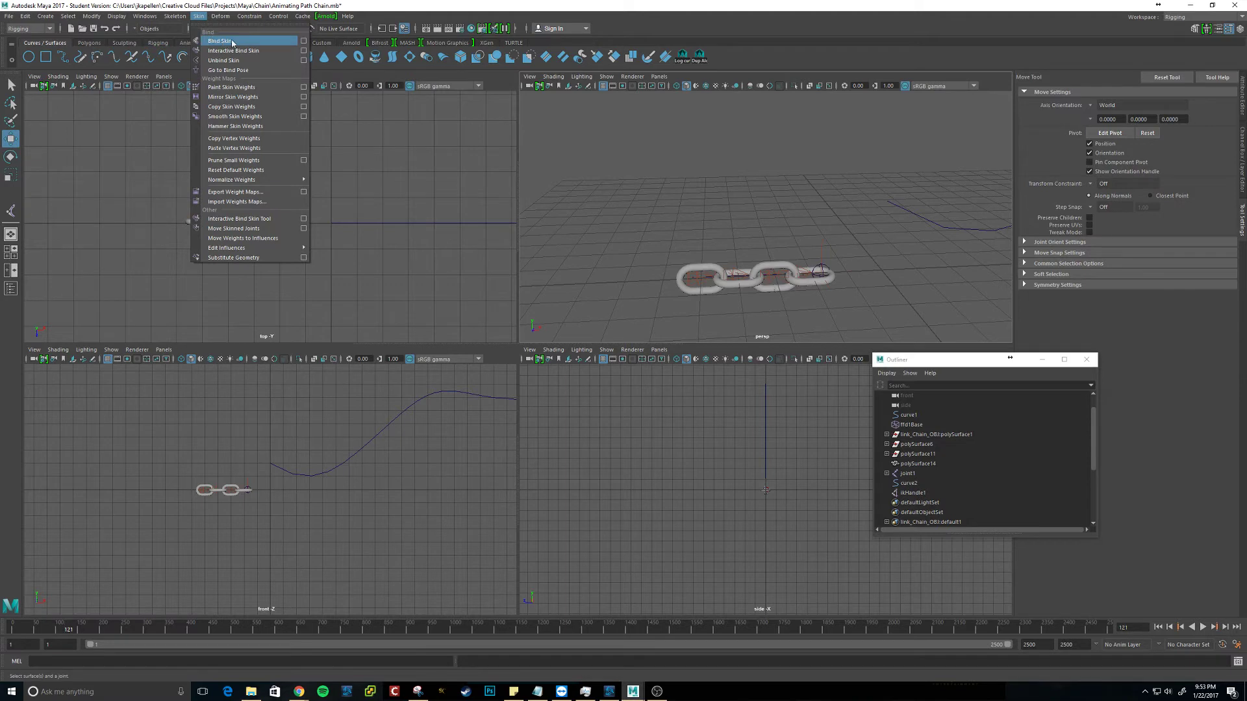
left_click(304, 41)
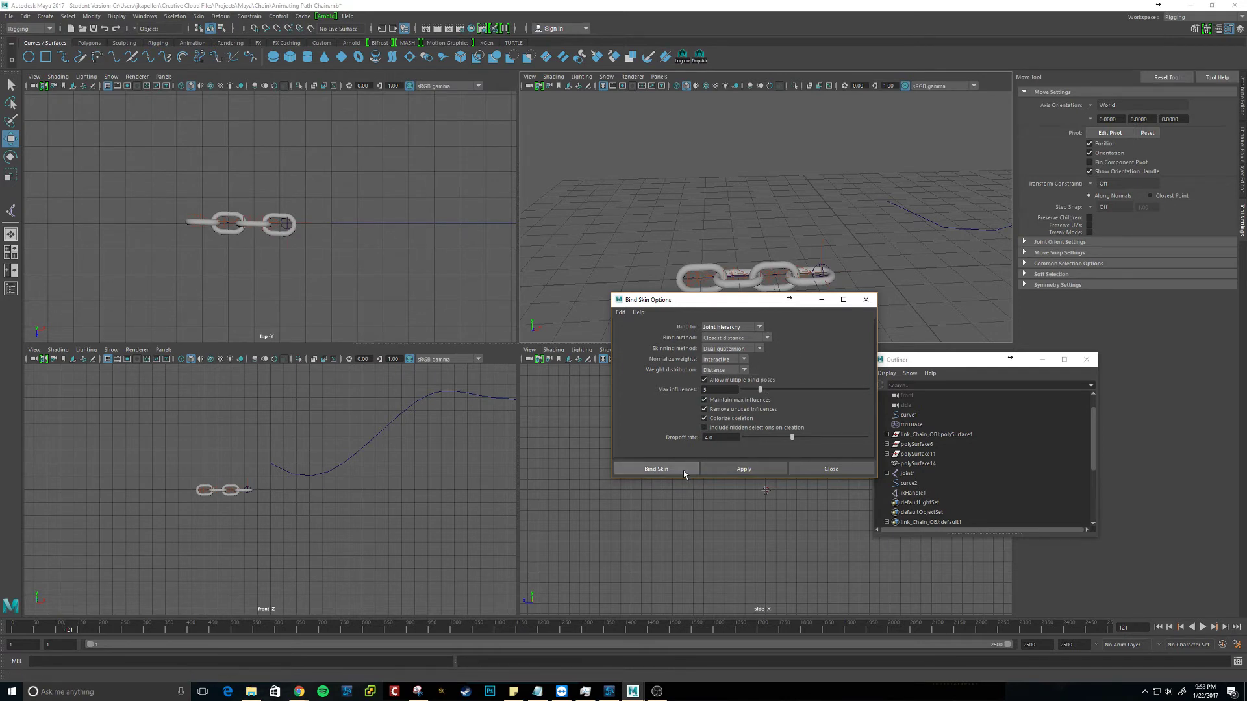
Select polySurface14 plus joint1 and bind the skin
left_click(711, 265)
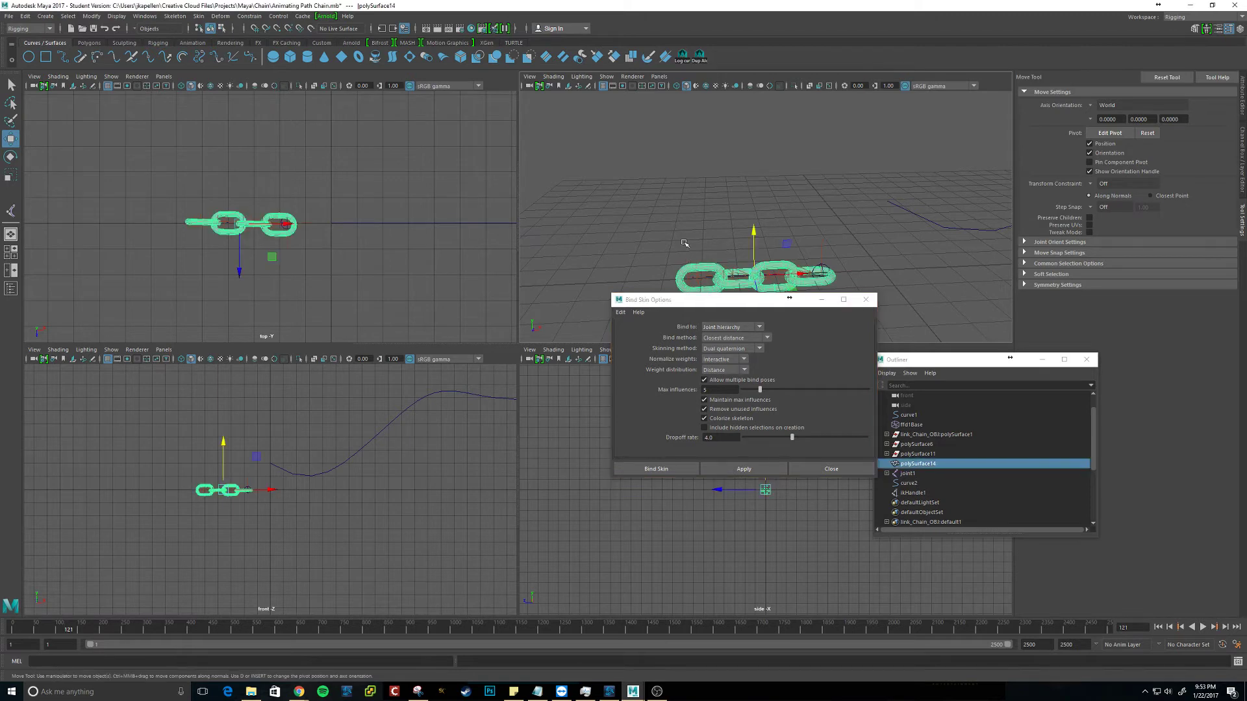
left_click_drag(684, 243, 715, 265, "alt")
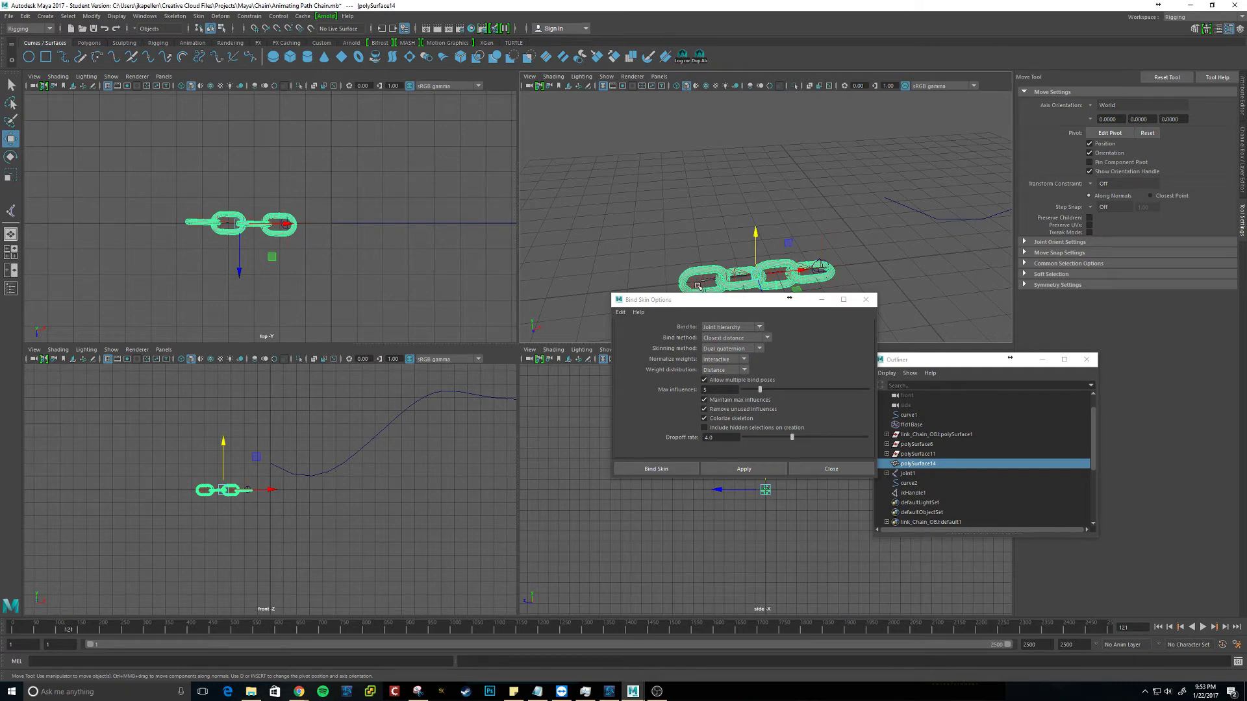
left_click(697, 285, "shift")
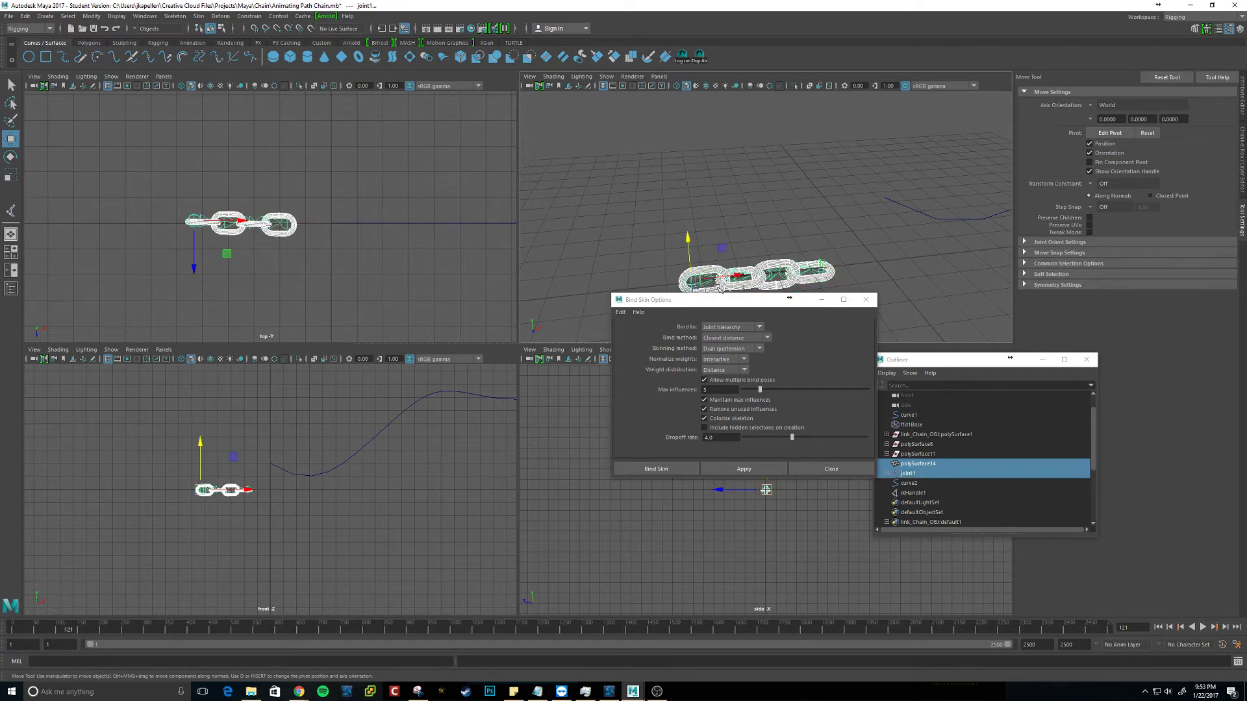
left_click(665, 469)
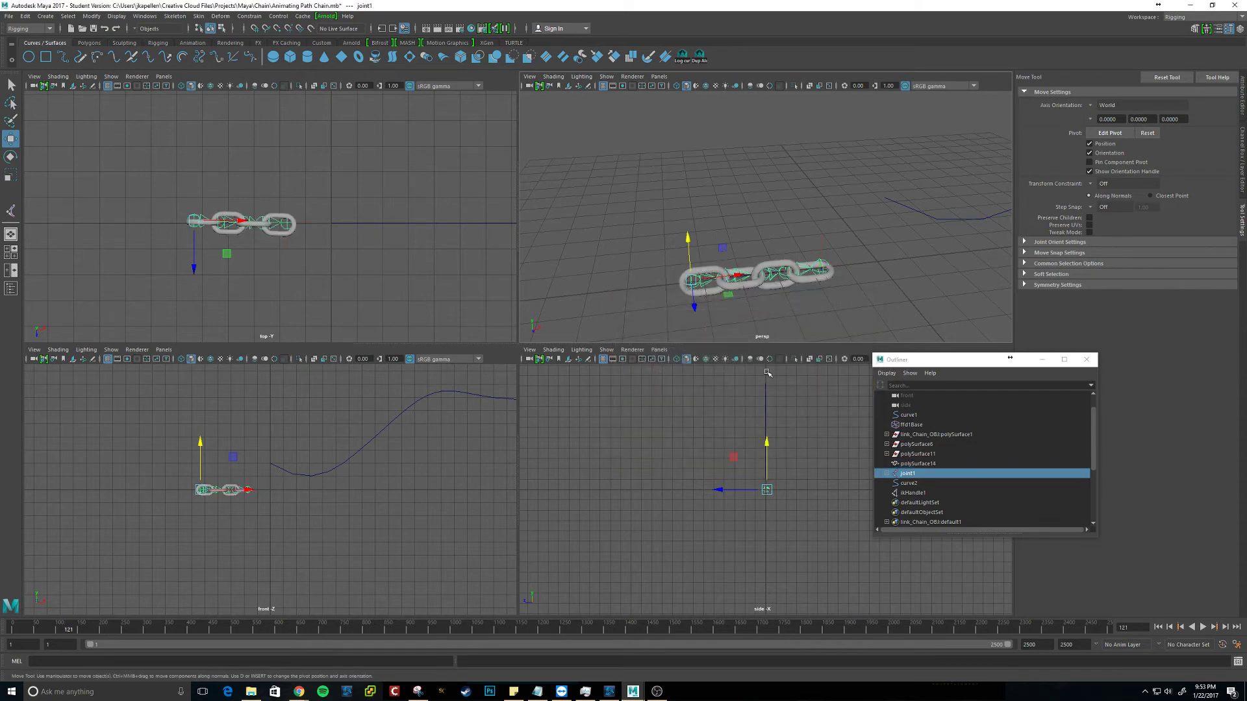
left_click_drag(820, 267, 715, 208, "alt")
key("F8")
scroll(765, 300, "up", 4)
middle_click_drag(762, 296, 708, 219, "alt")
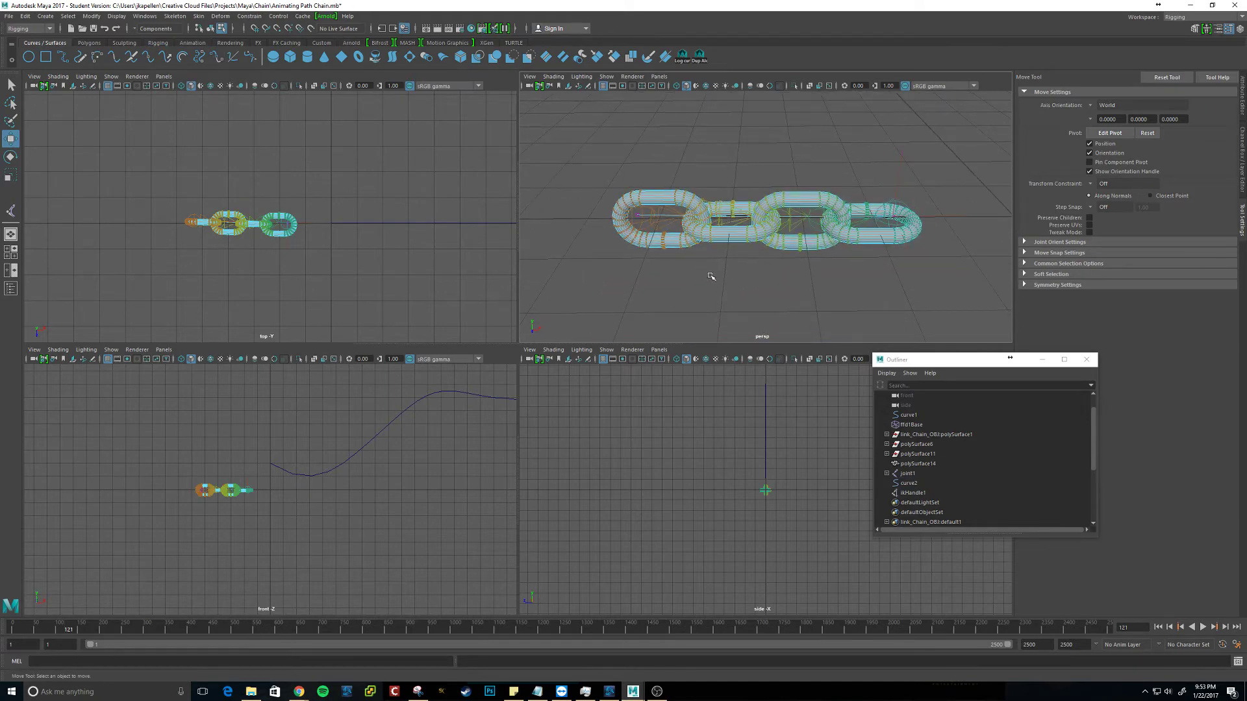
Test the skinning by raising joint2, then undo the move
key("F8")
left_click(704, 218)
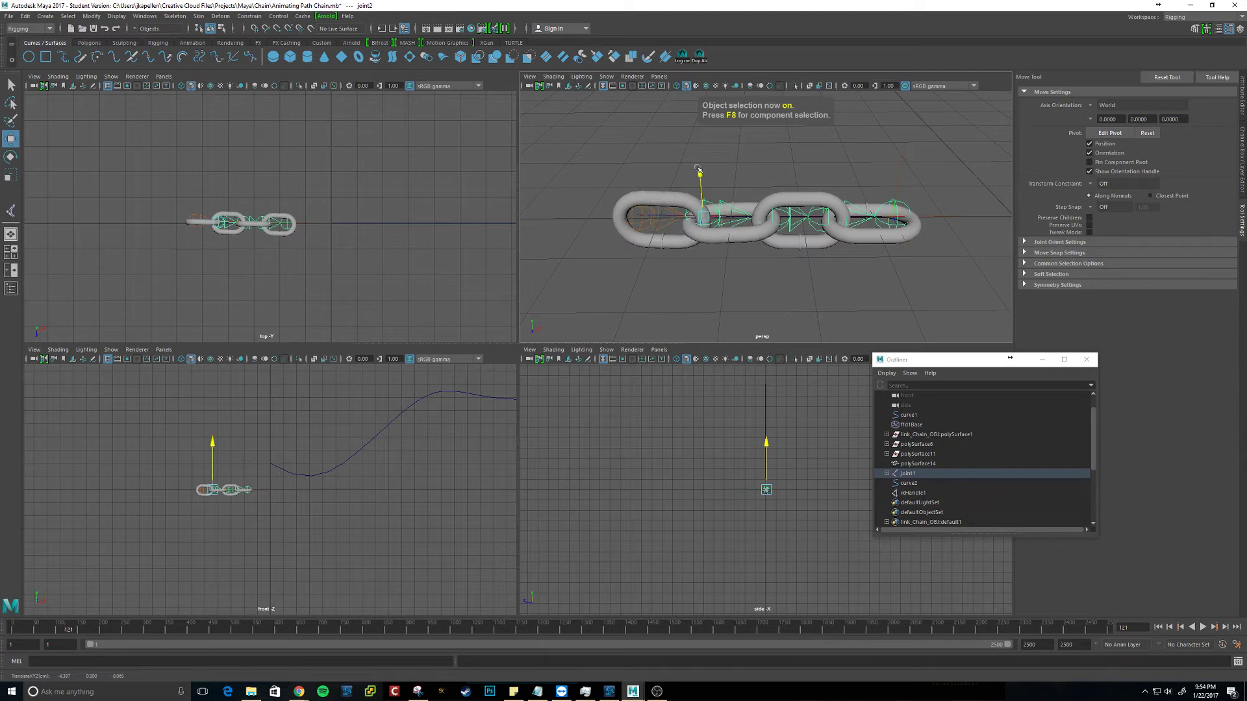
left_click_drag(698, 167, 712, 189)
key("ctrl+z")
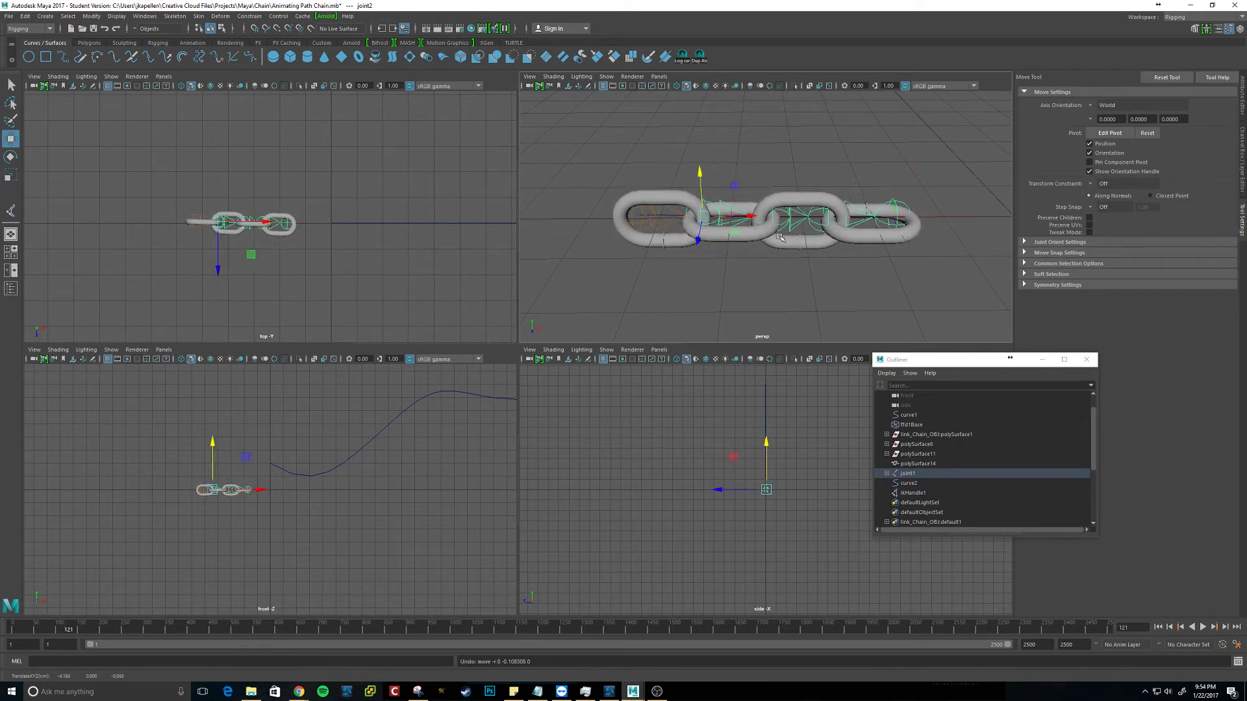
Maximize the perspective view and zoom out to show the chain and path curve
scroll(785, 245, "down", 2)
middle_click_drag(896, 245, 733, 286, "alt")
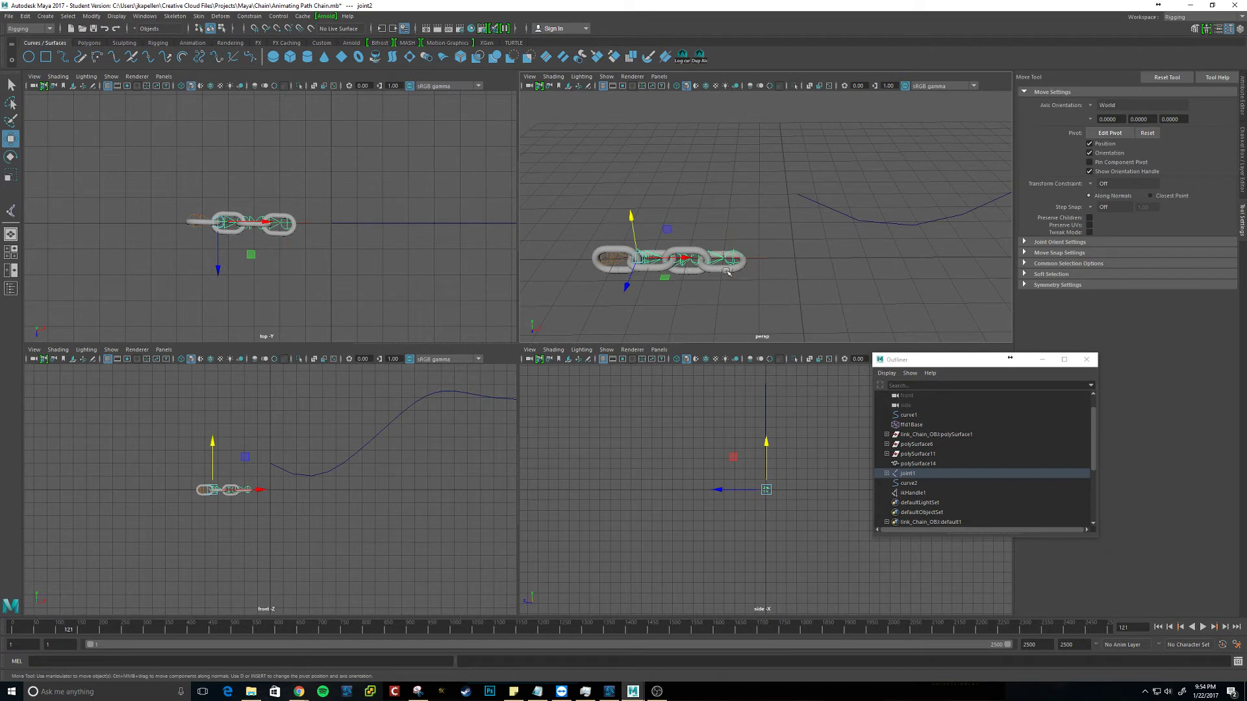
scroll(810, 260, "down", 2)
middle_click_drag(810, 259, 746, 272, "alt")
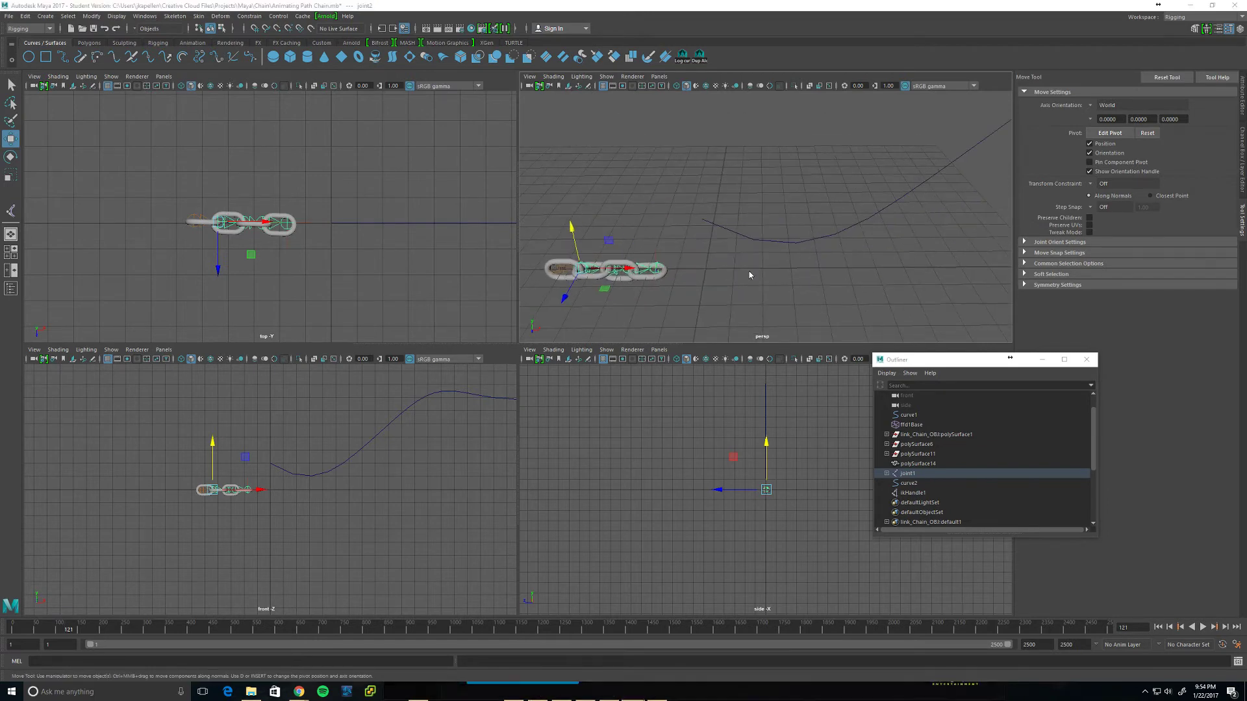
key("space")
scroll(711, 325, "down", 1)
scroll(656, 409, "down", 1)
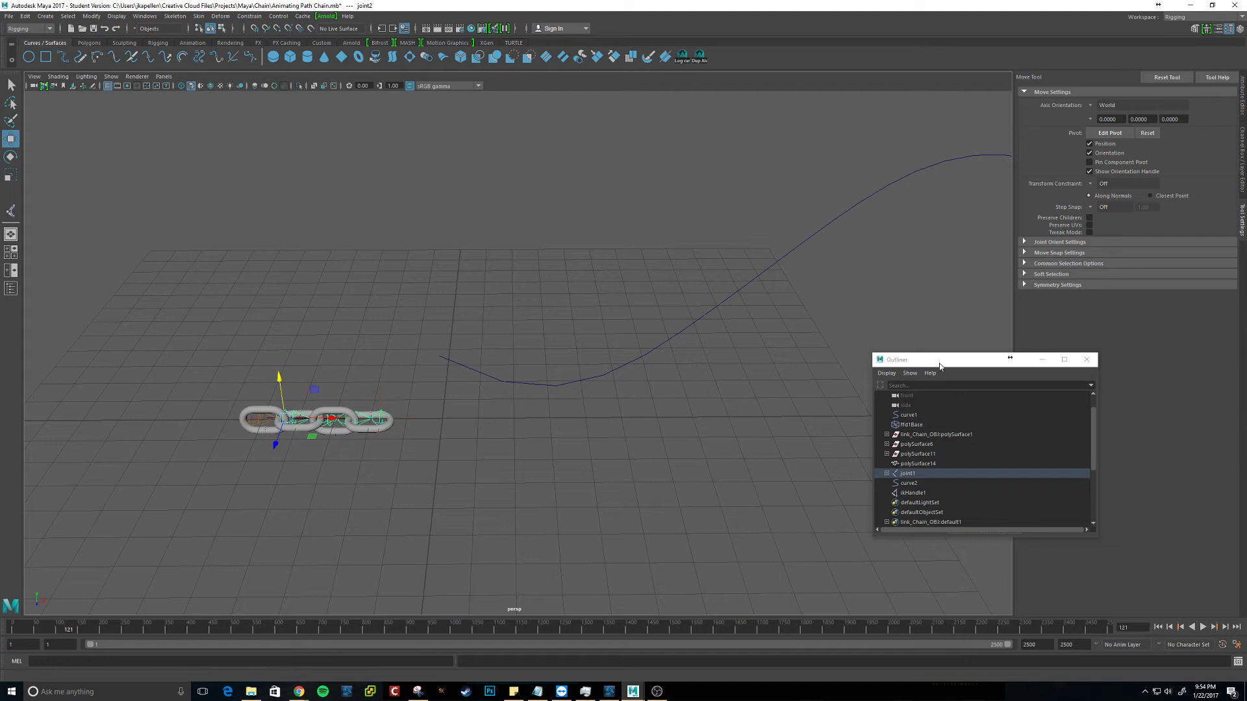
Move the Outliner aside, select curve2 in it, and apply Modify > Center Pivot
left_click_drag(928, 362, 742, 387)
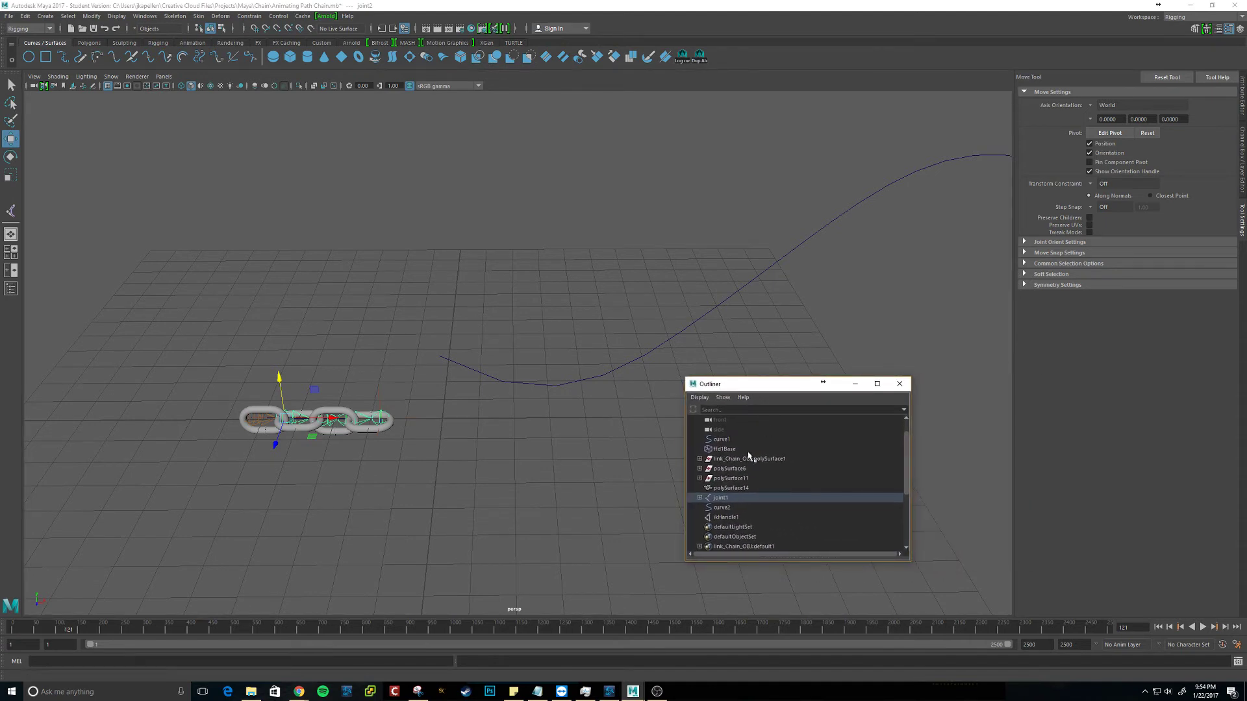
left_click(728, 507)
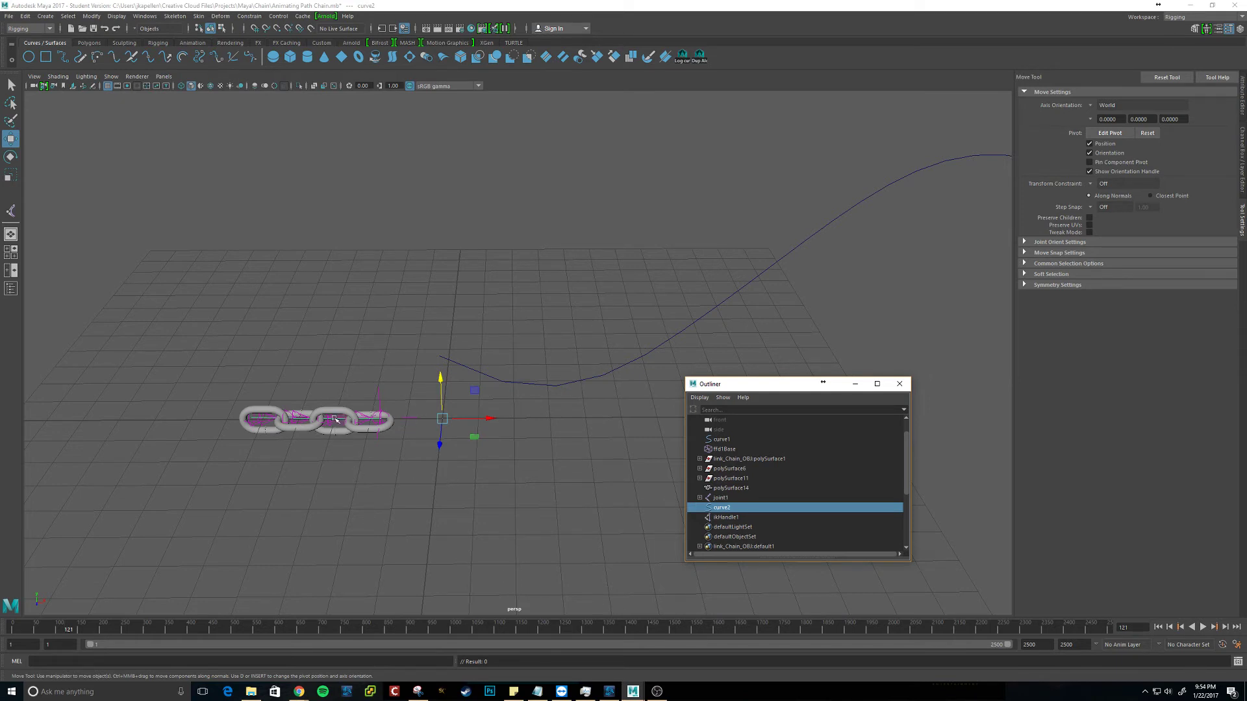
left_click(92, 16)
left_click(69, 16)
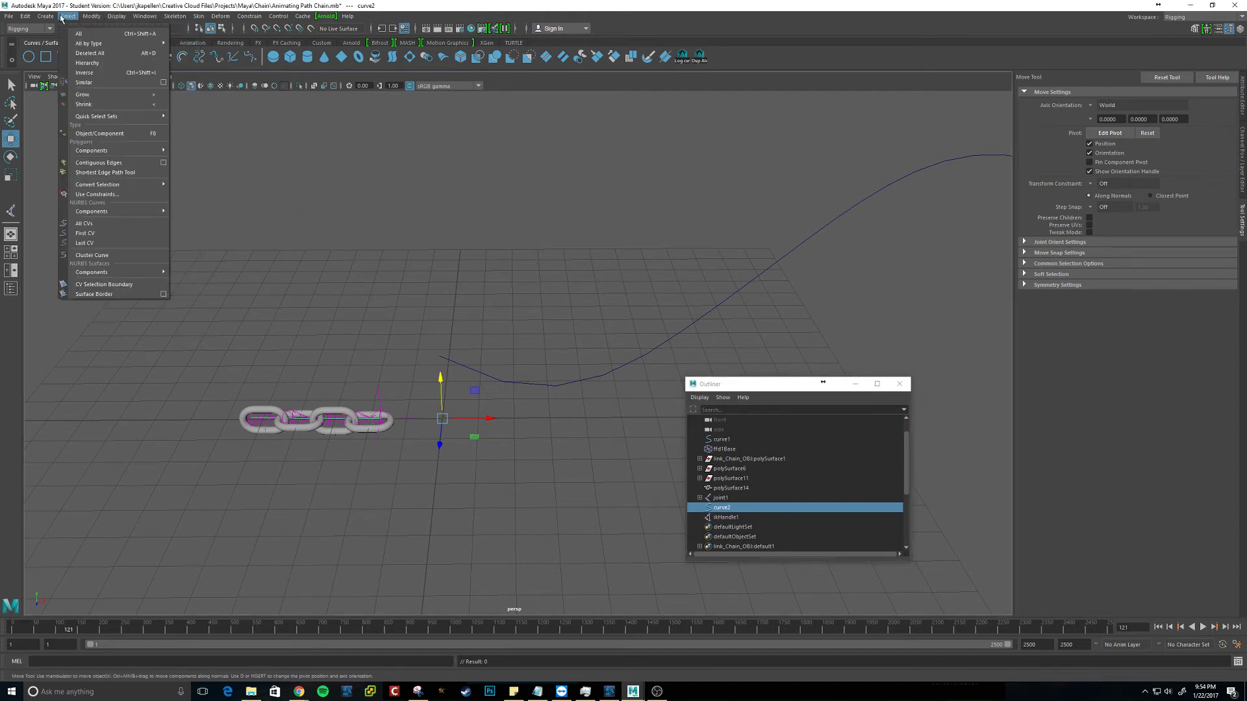
mouse_move(102, 18)
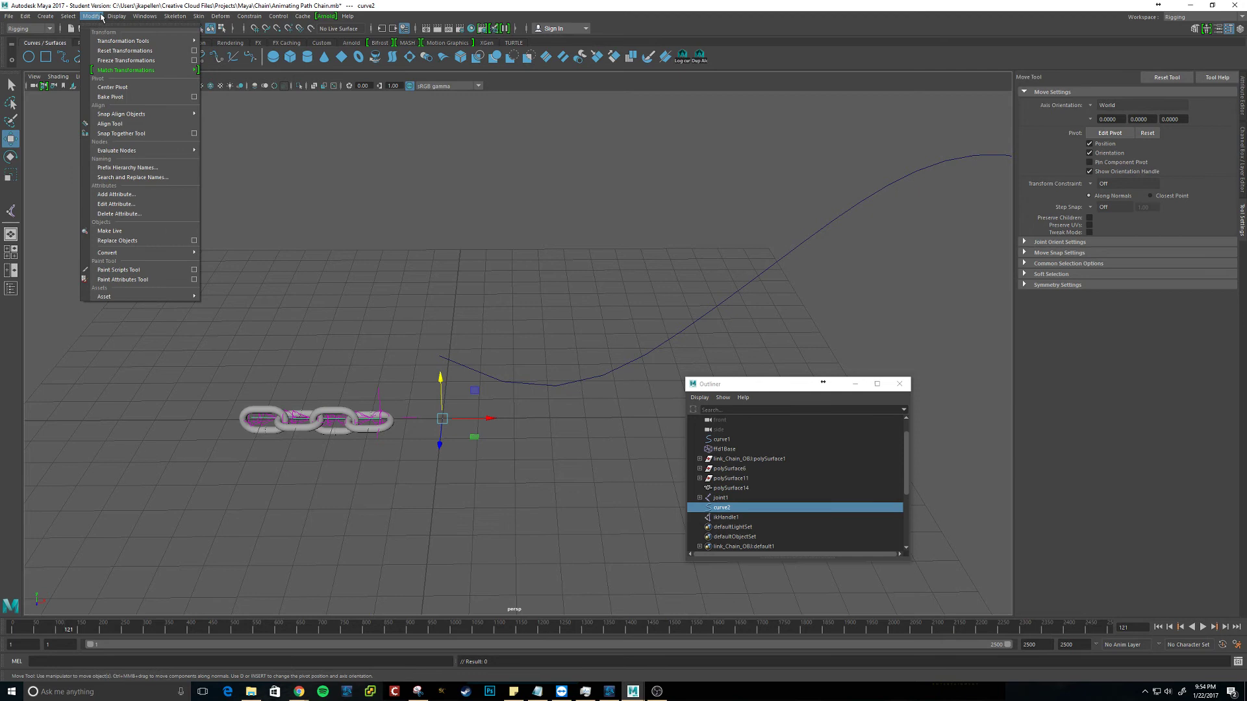
left_click(114, 87)
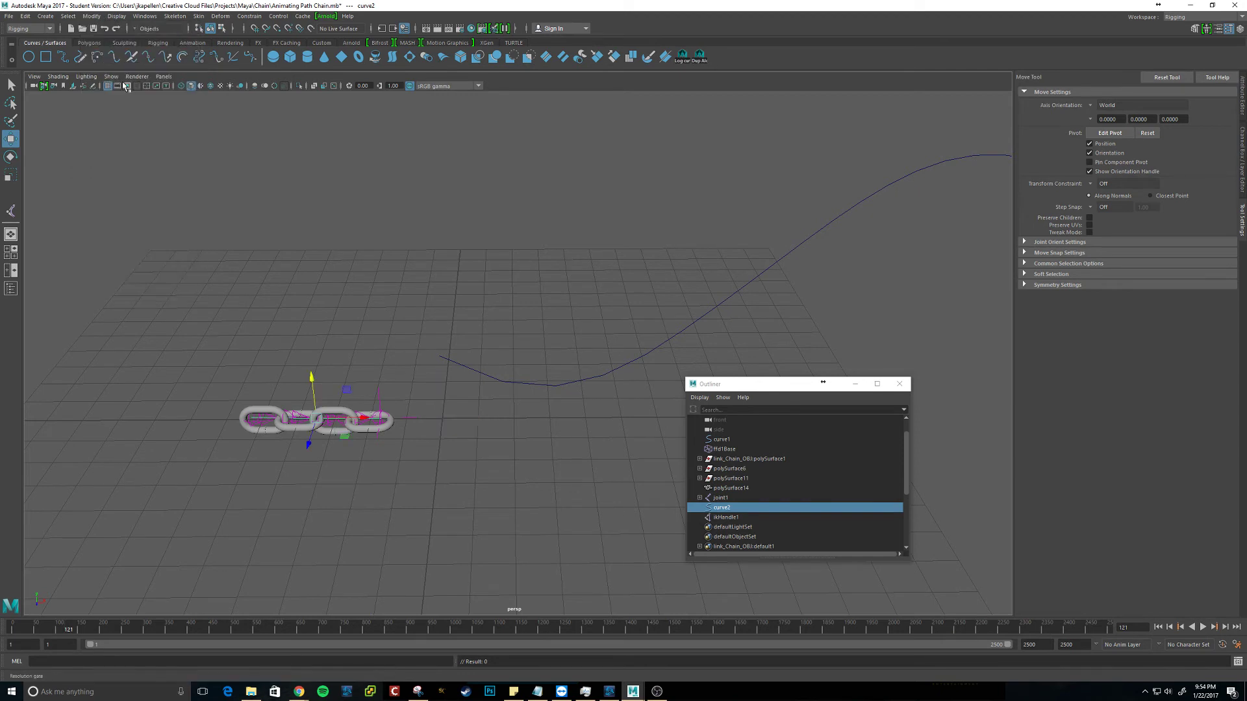
Select curve1 with curve2 and set the Attach to Motion Path time range to Time Slider
left_click(475, 371, "shift")
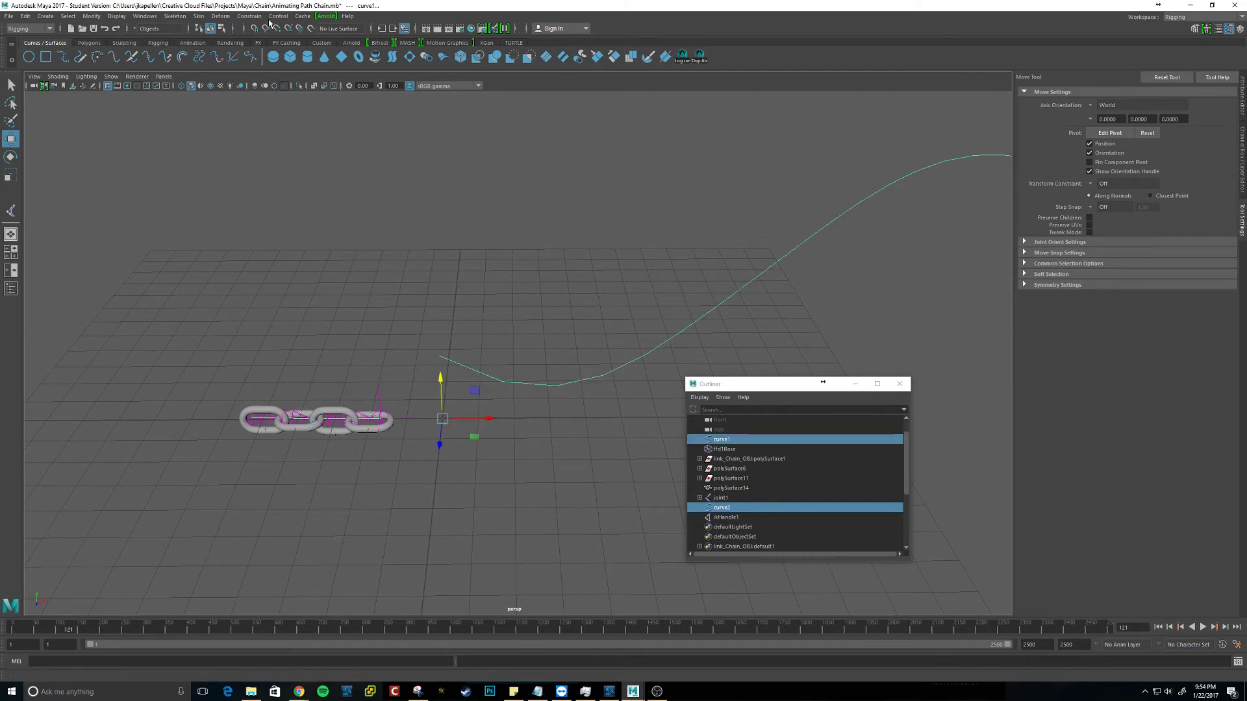
left_click(249, 15)
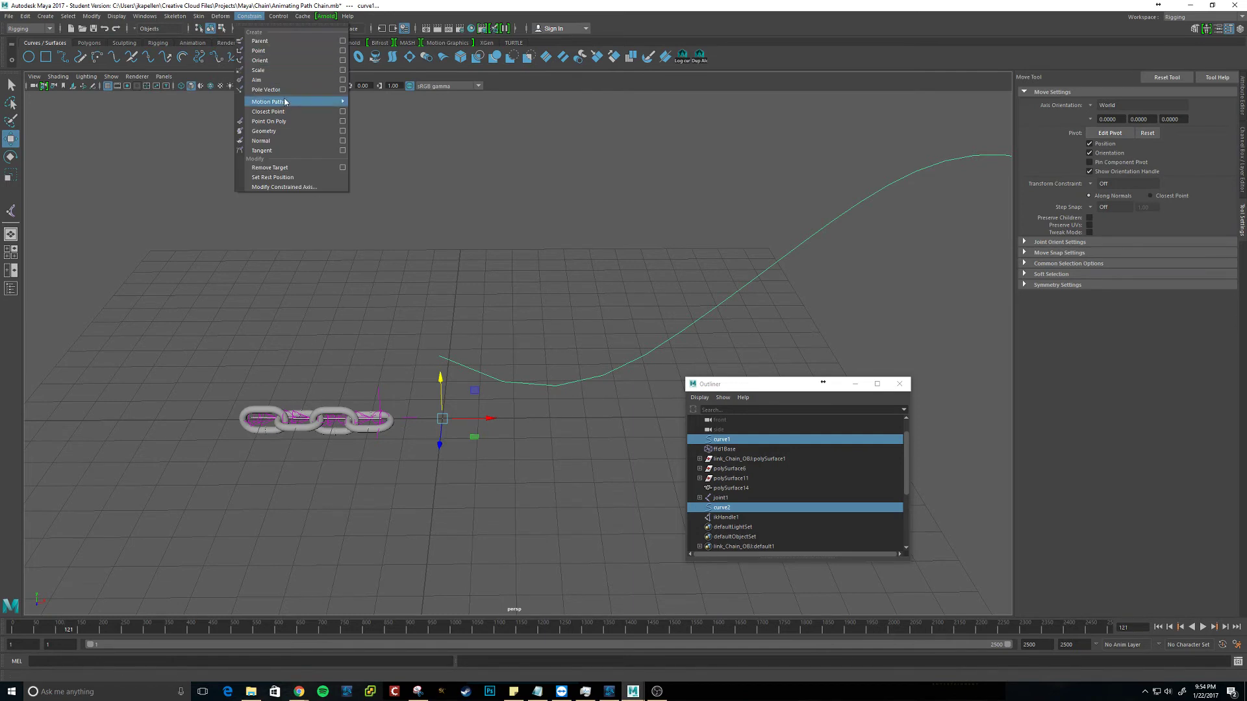
mouse_move(286, 102)
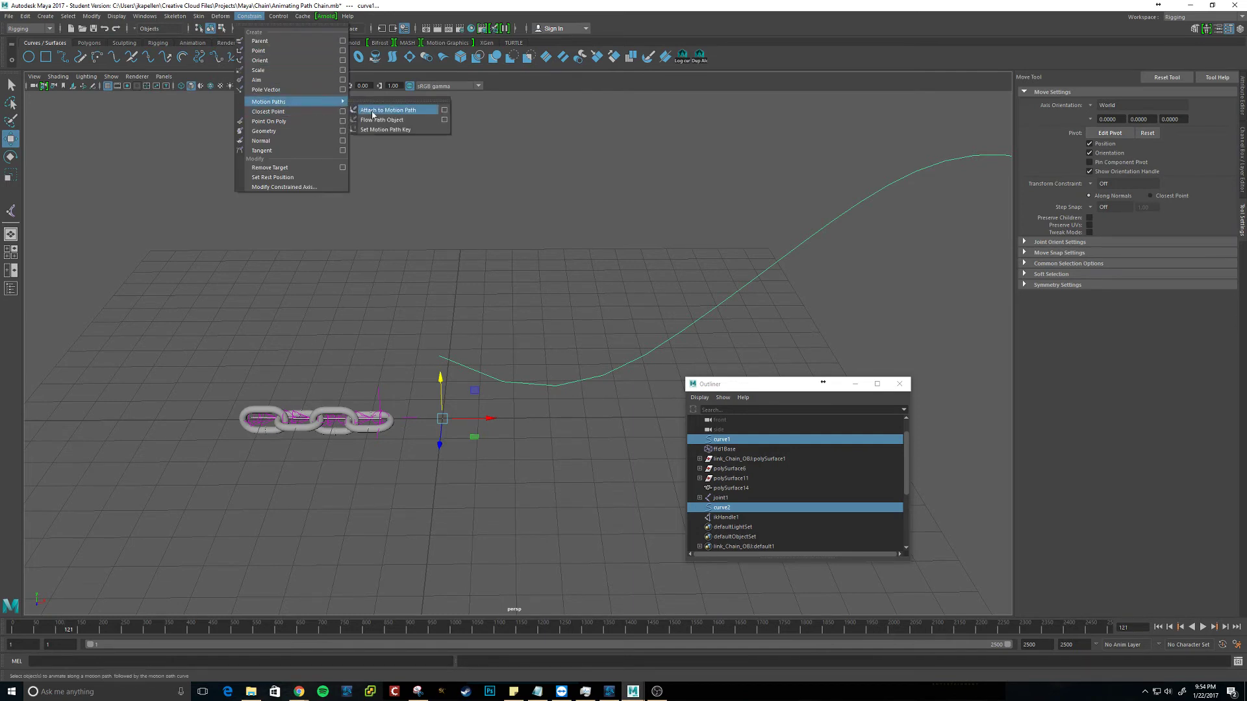
left_click(444, 110)
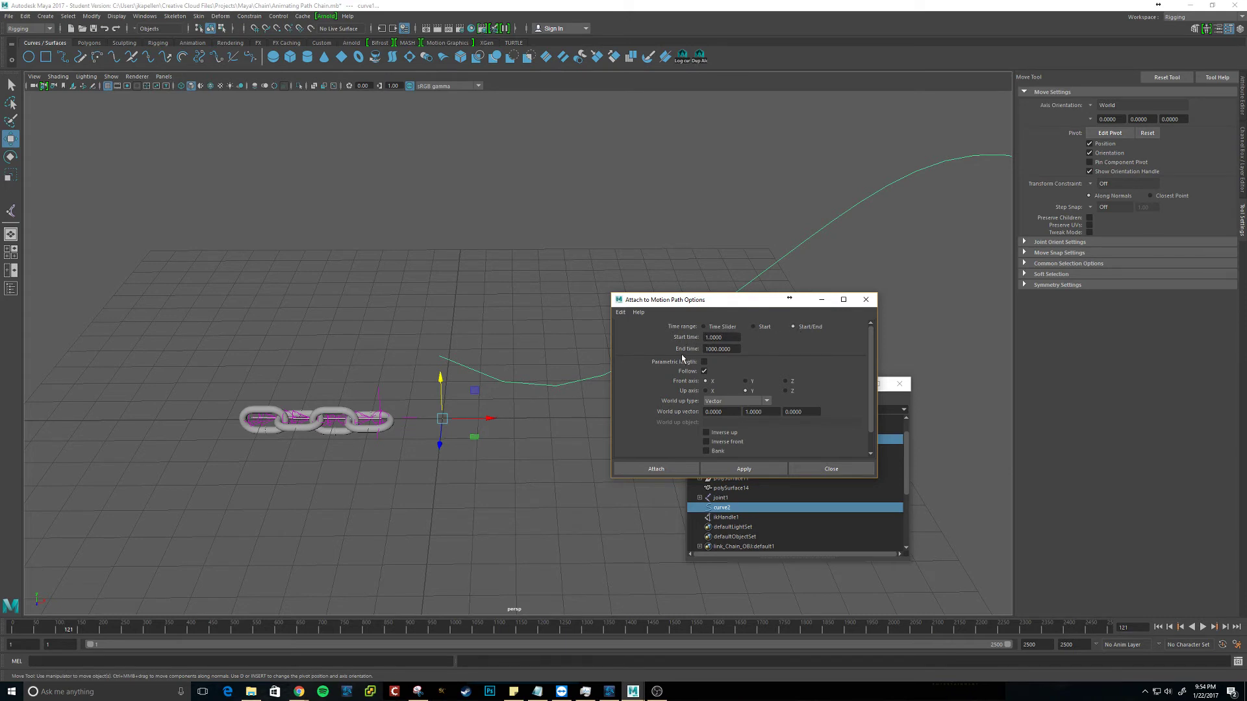
key("Tab")
left_click(705, 328)
Apply the motion path, play back to watch the chain travel the curve, then scrub to the start
left_click(714, 468)
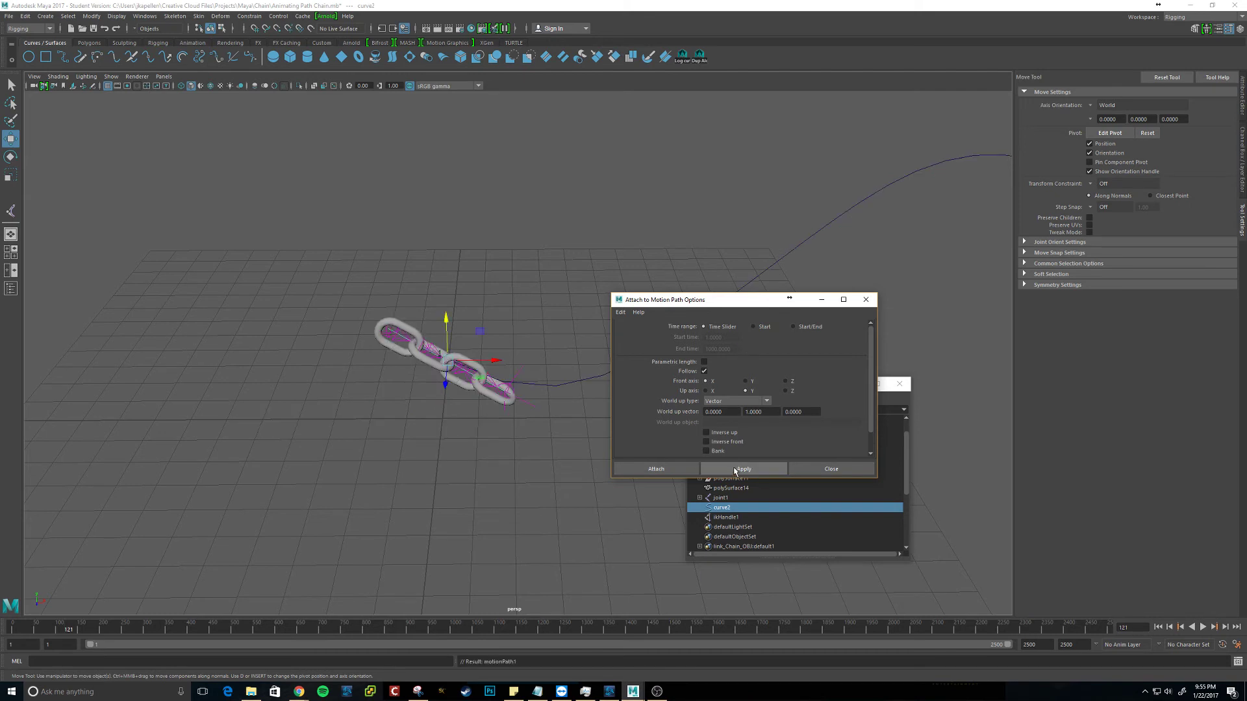
left_click(826, 476)
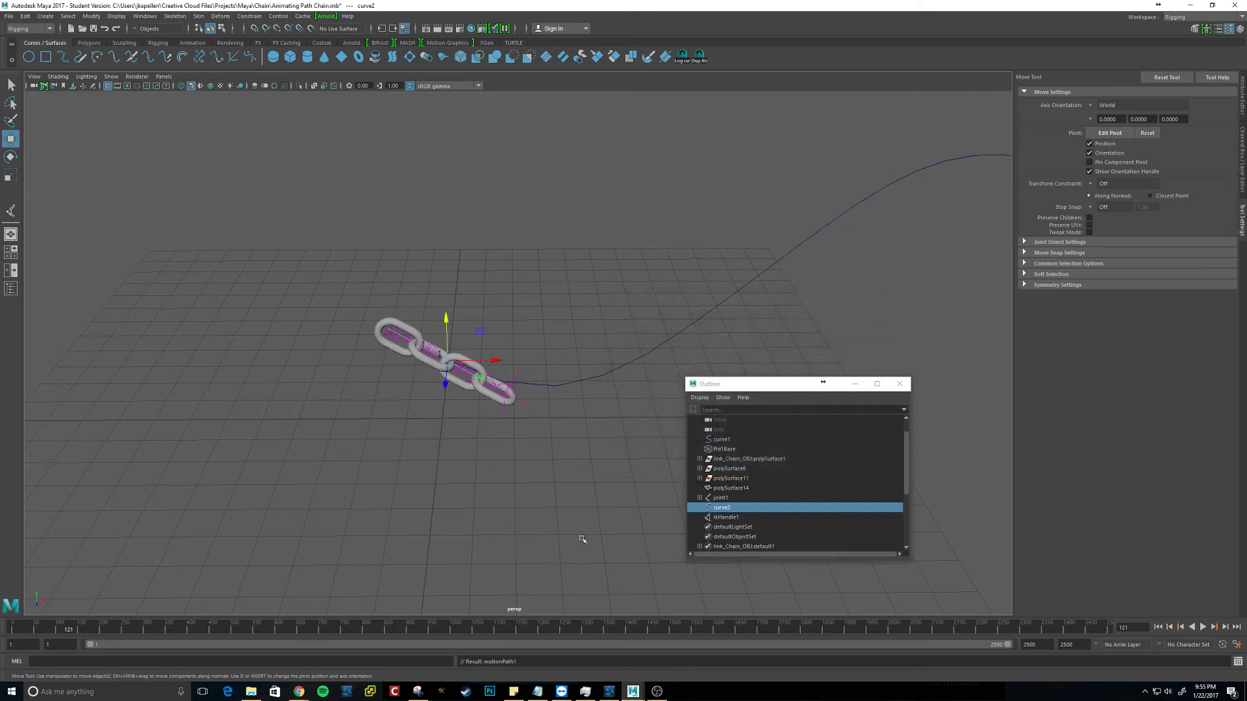
key("alt+v")
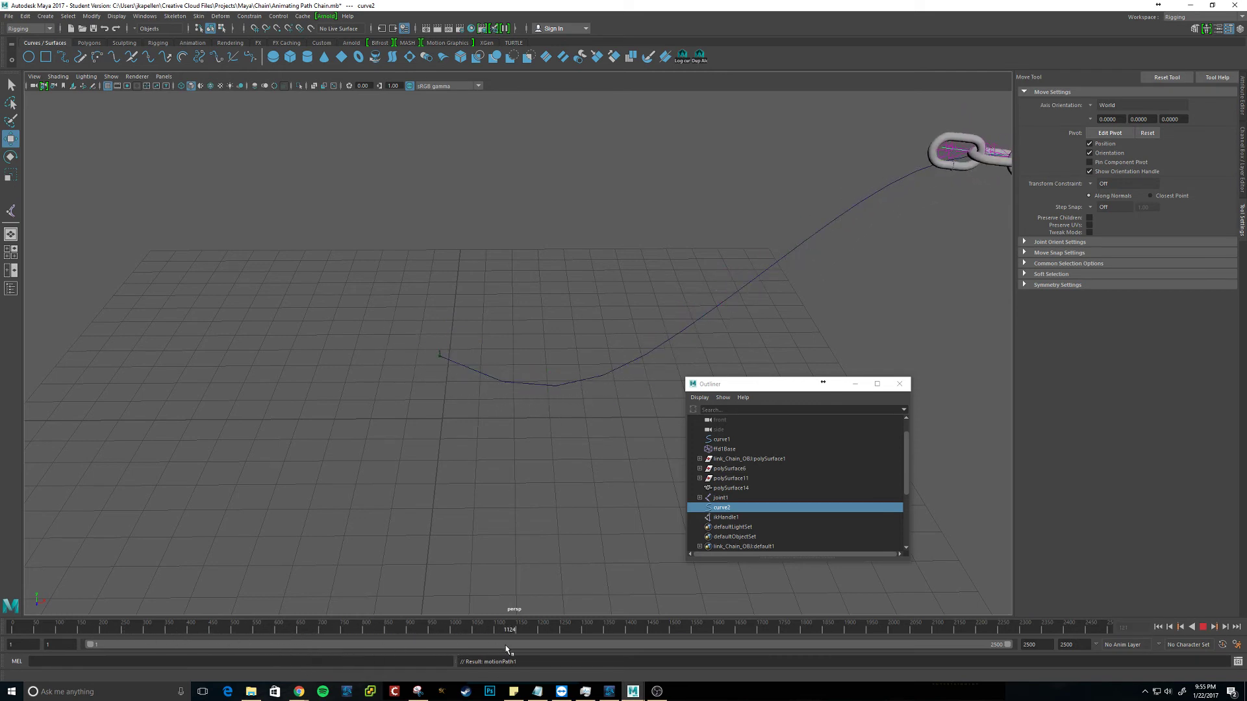
key("alt+v")
left_click_drag(481, 572, 513, 542, "alt")
left_click_drag(556, 505, 604, 483, "alt")
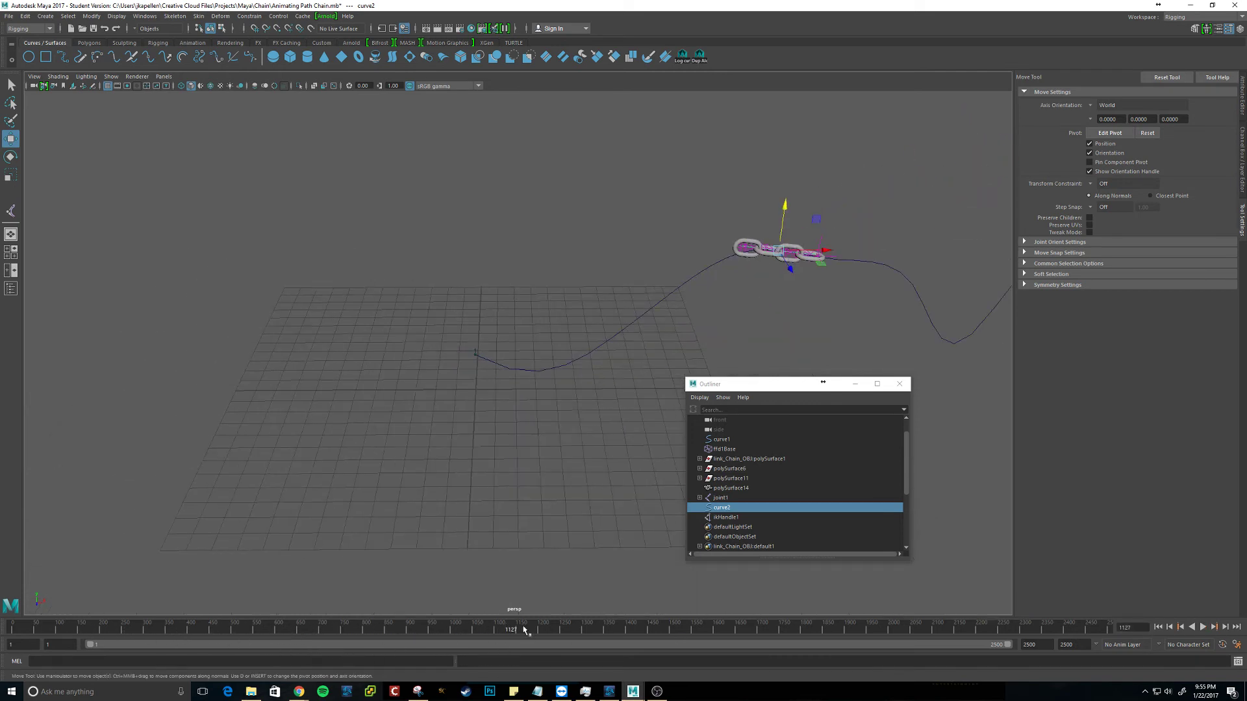
key("alt+v")
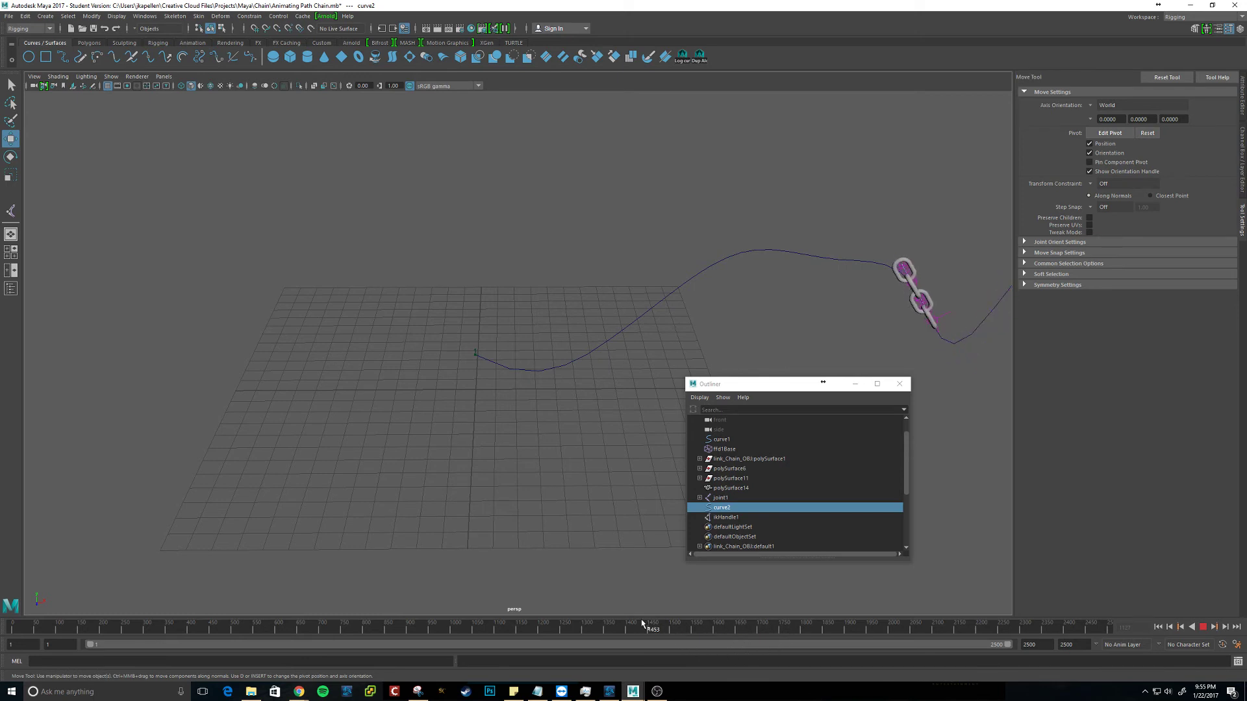
left_click_drag(642, 625, 11, 640)
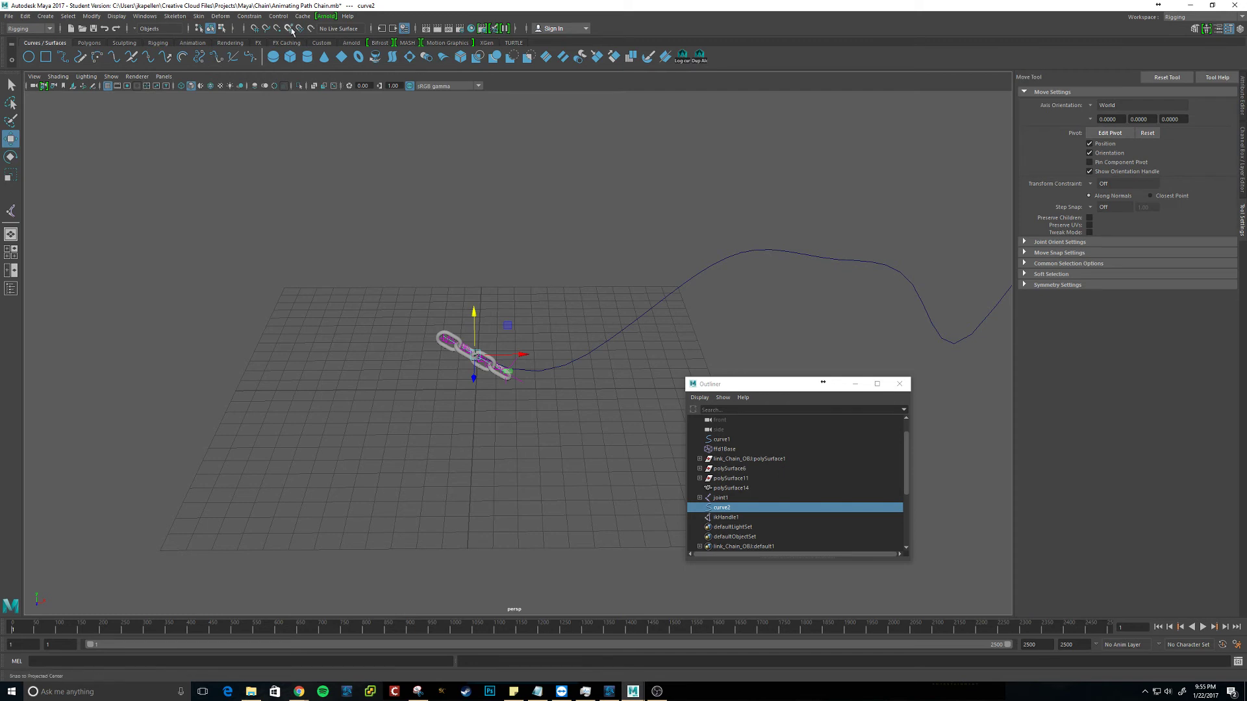
scroll(356, 333, "up", 5)
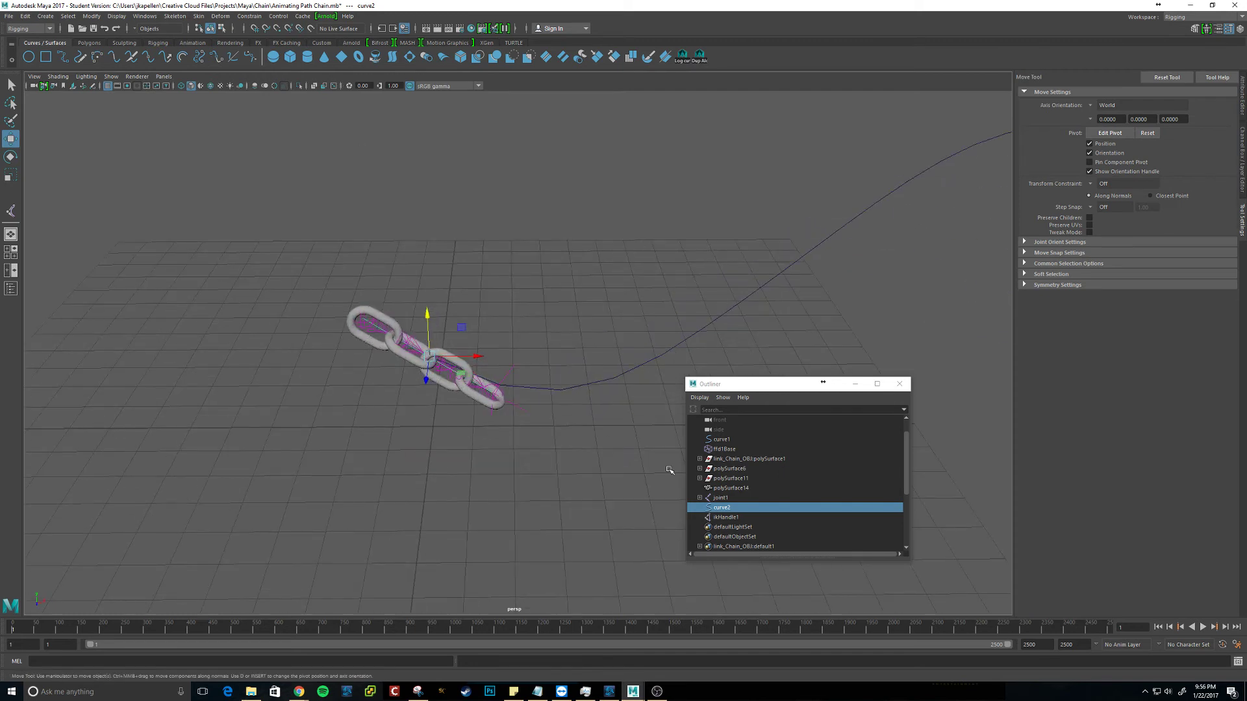
Add the path curve to the selection with curve2 and bring up the Constrain > Motion Paths submenu
left_click(724, 510)
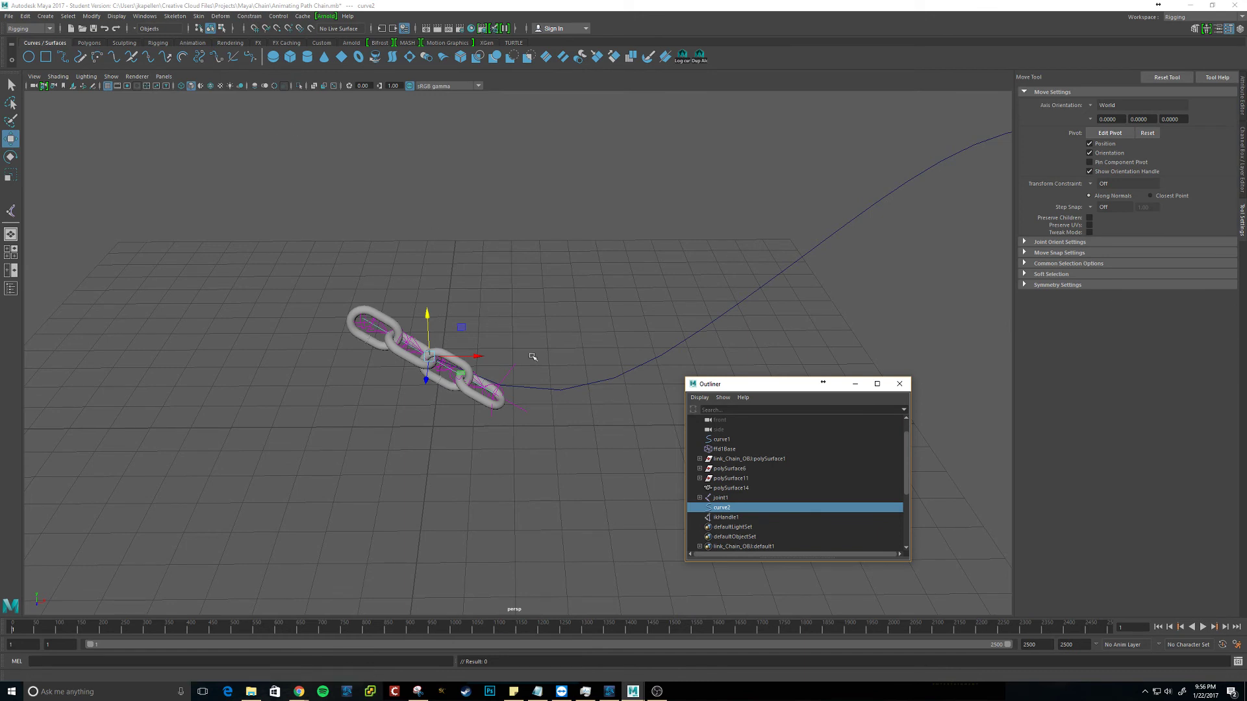
left_click(575, 387, "shift")
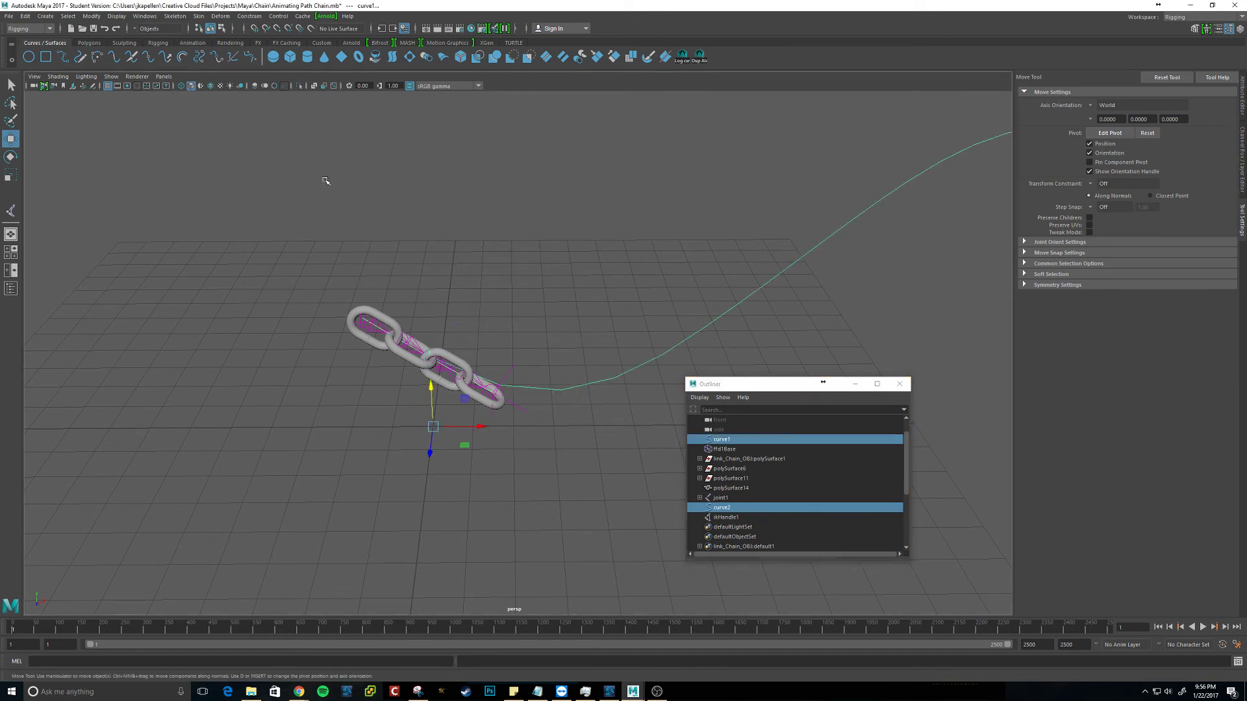
left_click(249, 16)
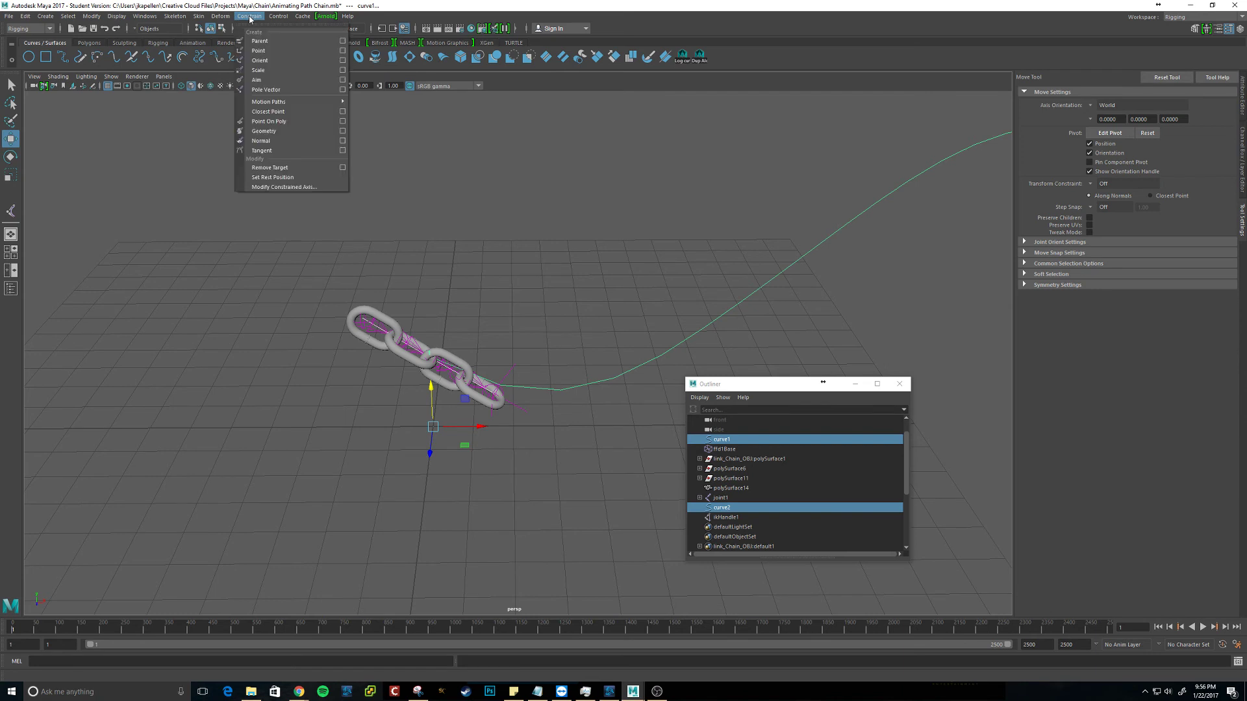
mouse_move(295, 103)
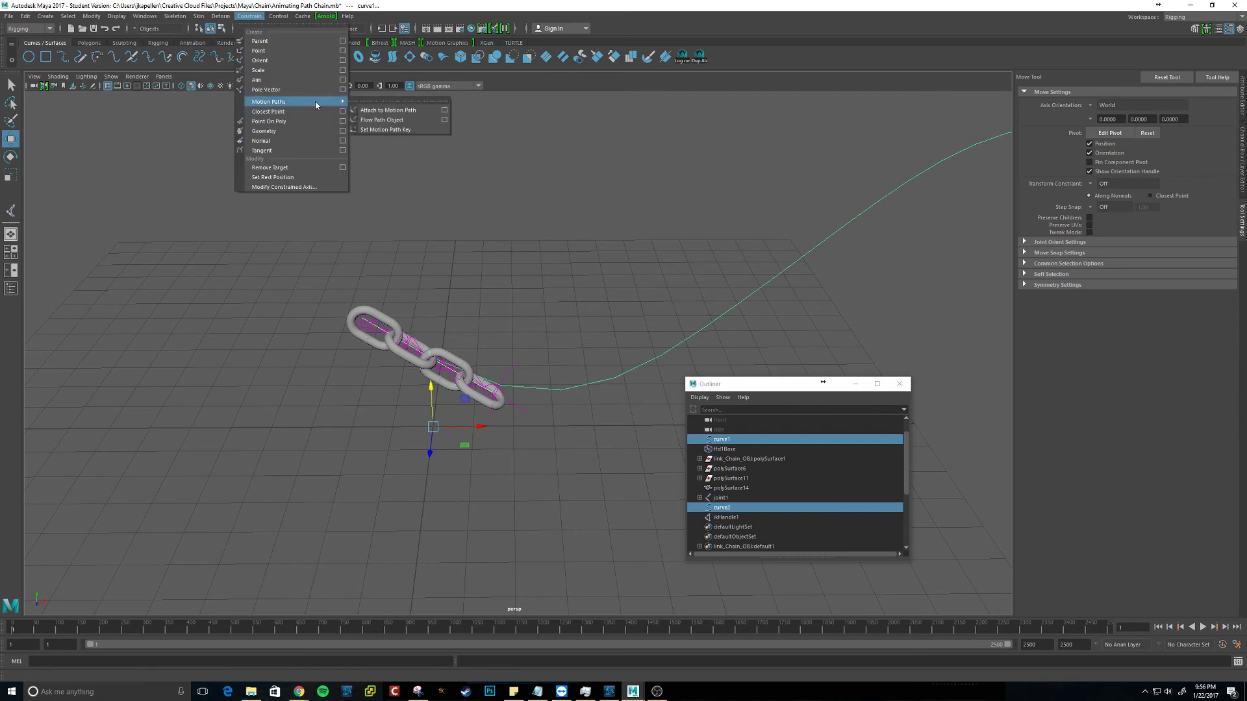
Create a flow path lattice around the chain with Divisions Front set to 3
left_click(445, 121)
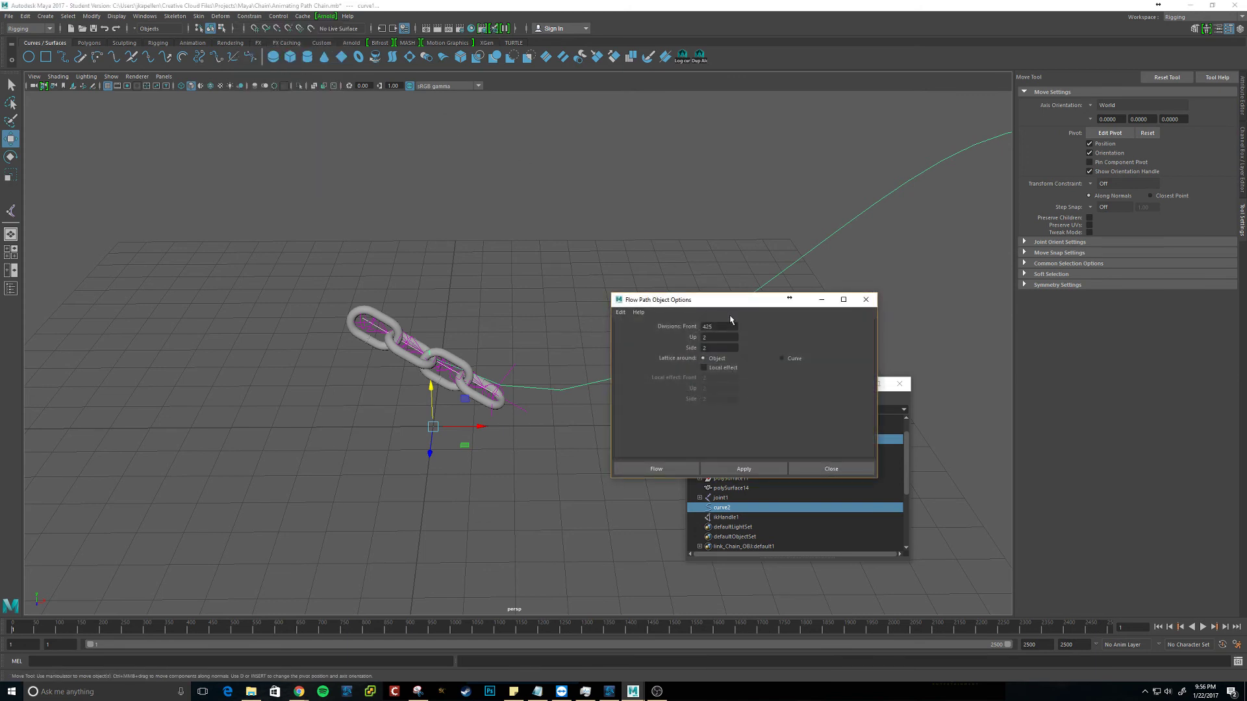
left_click_drag(730, 307, 793, 320)
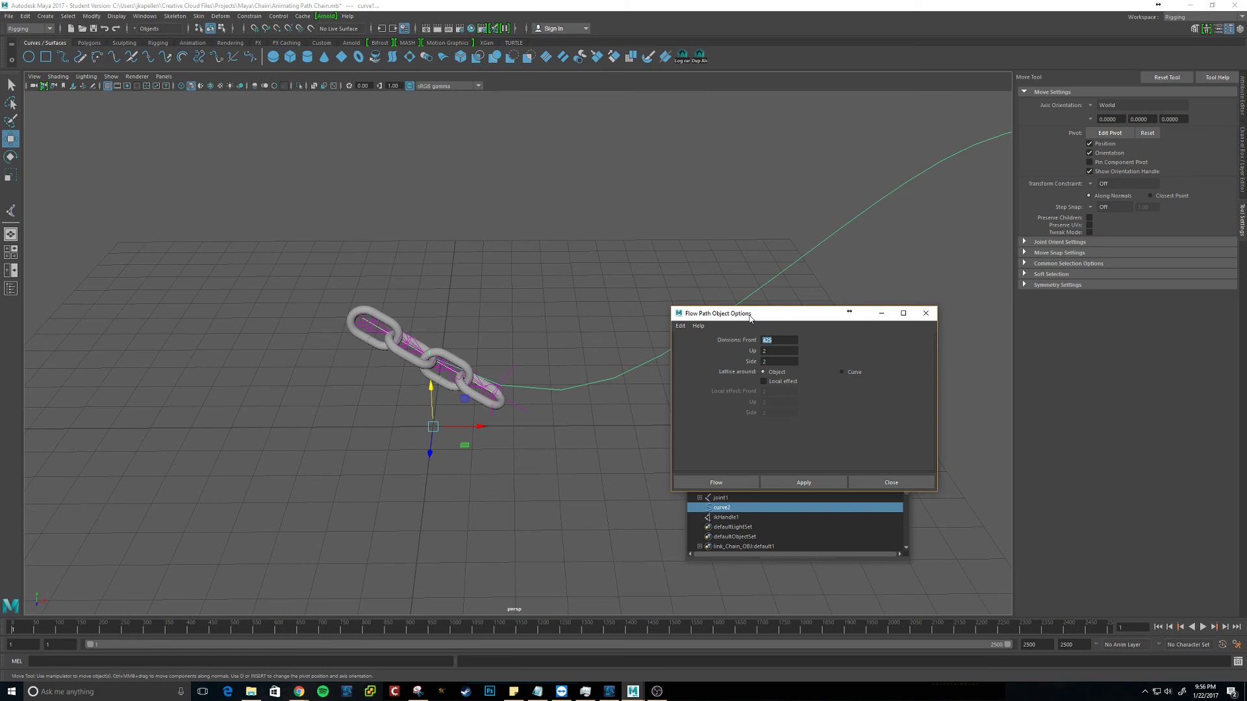
type("35")
left_click(788, 482)
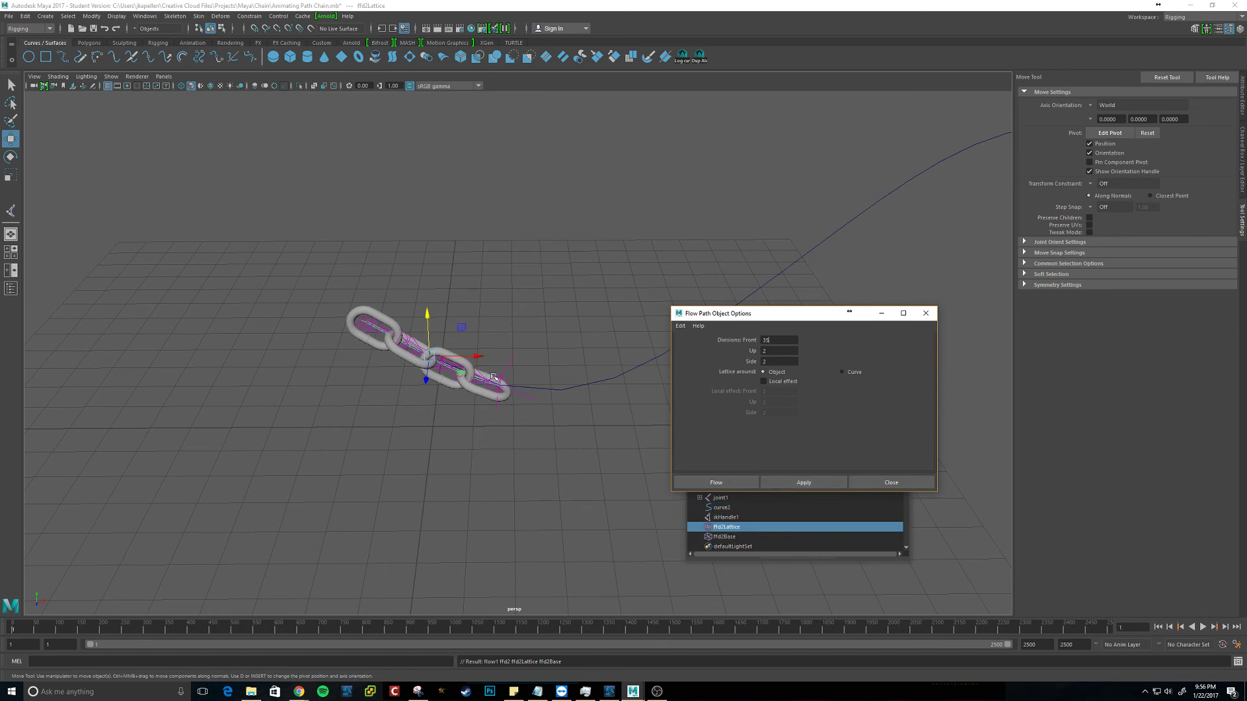
Play, scrub and reverse-play the animation to check the chain bends along the curve, stopping at frame 361
left_click(926, 315)
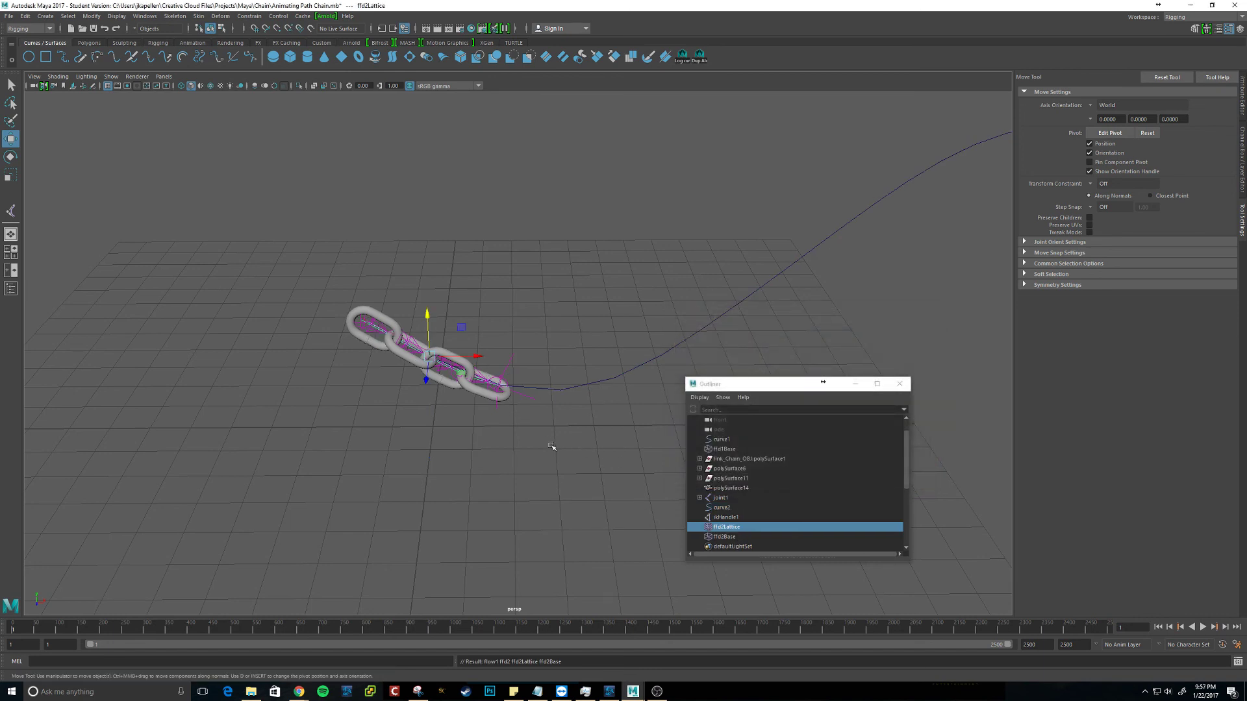
left_click(856, 384)
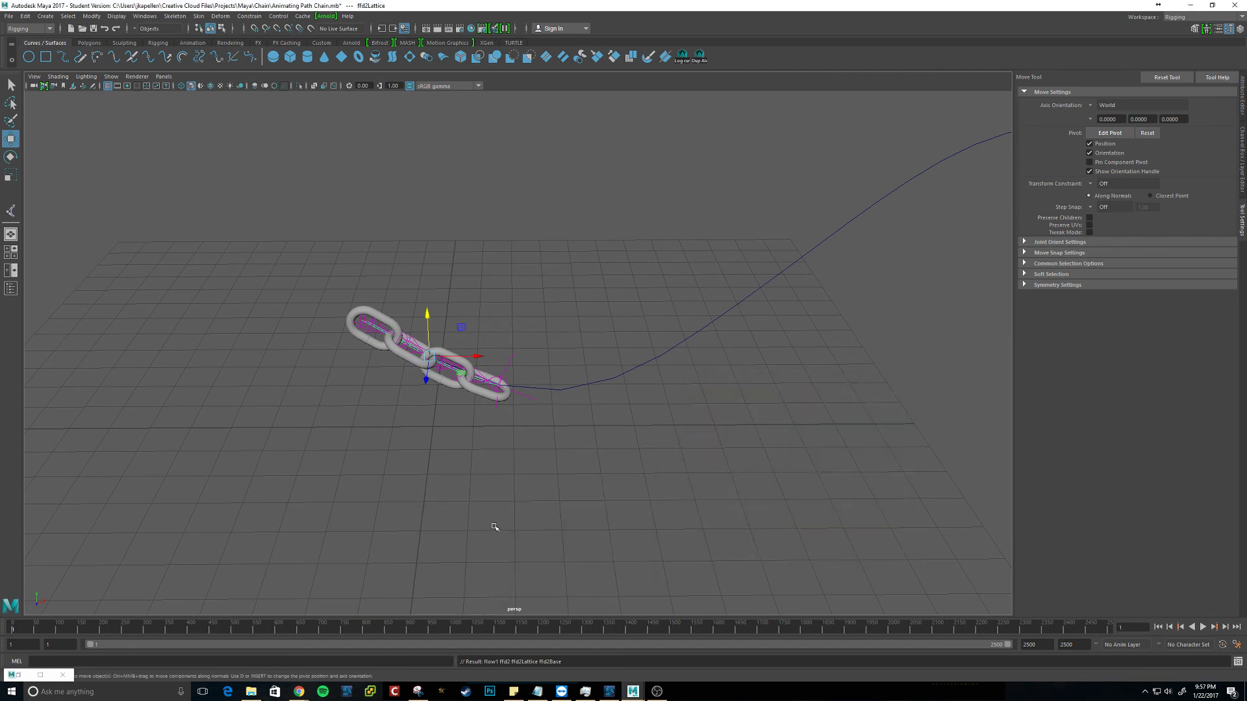
key("alt+v")
left_click_drag(52, 630, 265, 650)
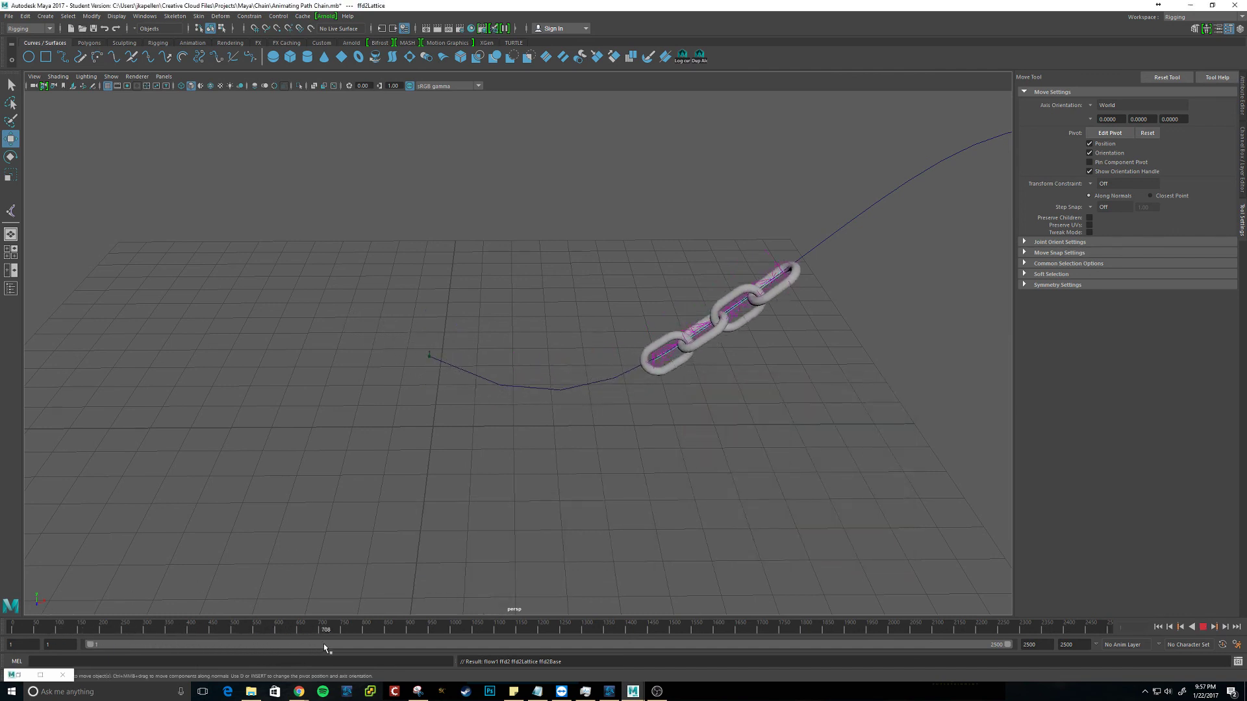
key("alt+v")
left_click_drag(637, 496, 287, 594, "alt")
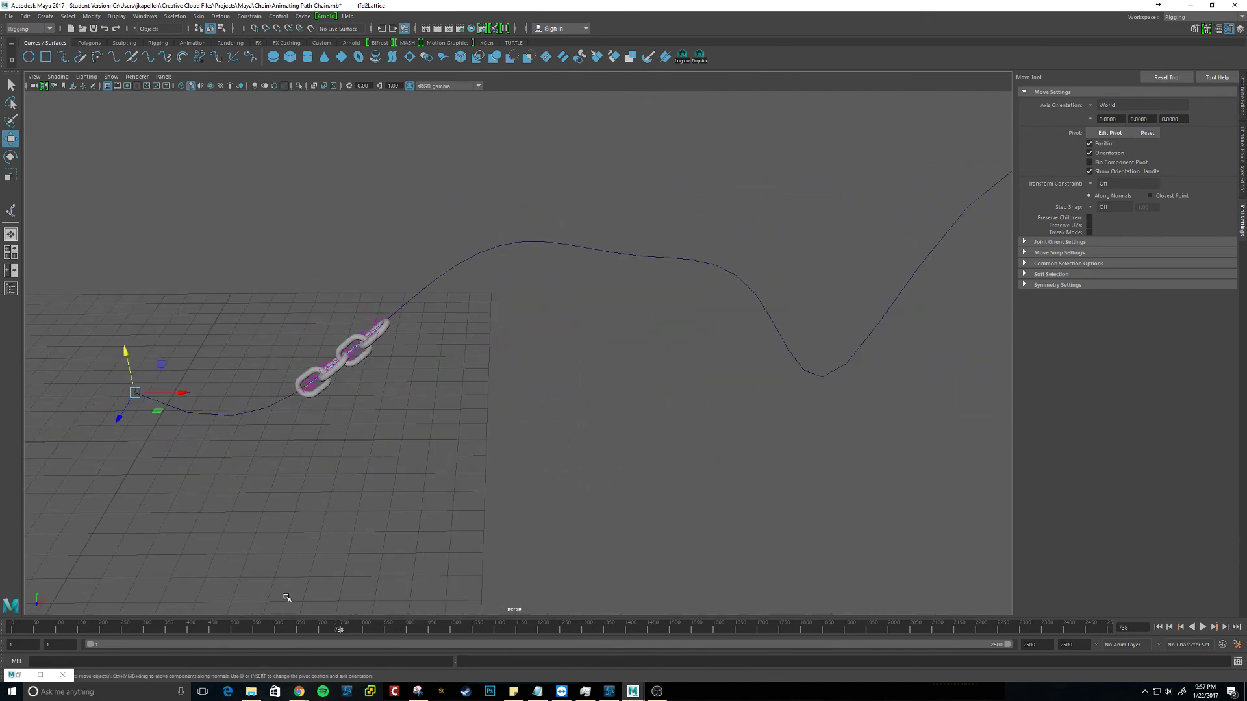
left_click_drag(102, 631, 600, 590)
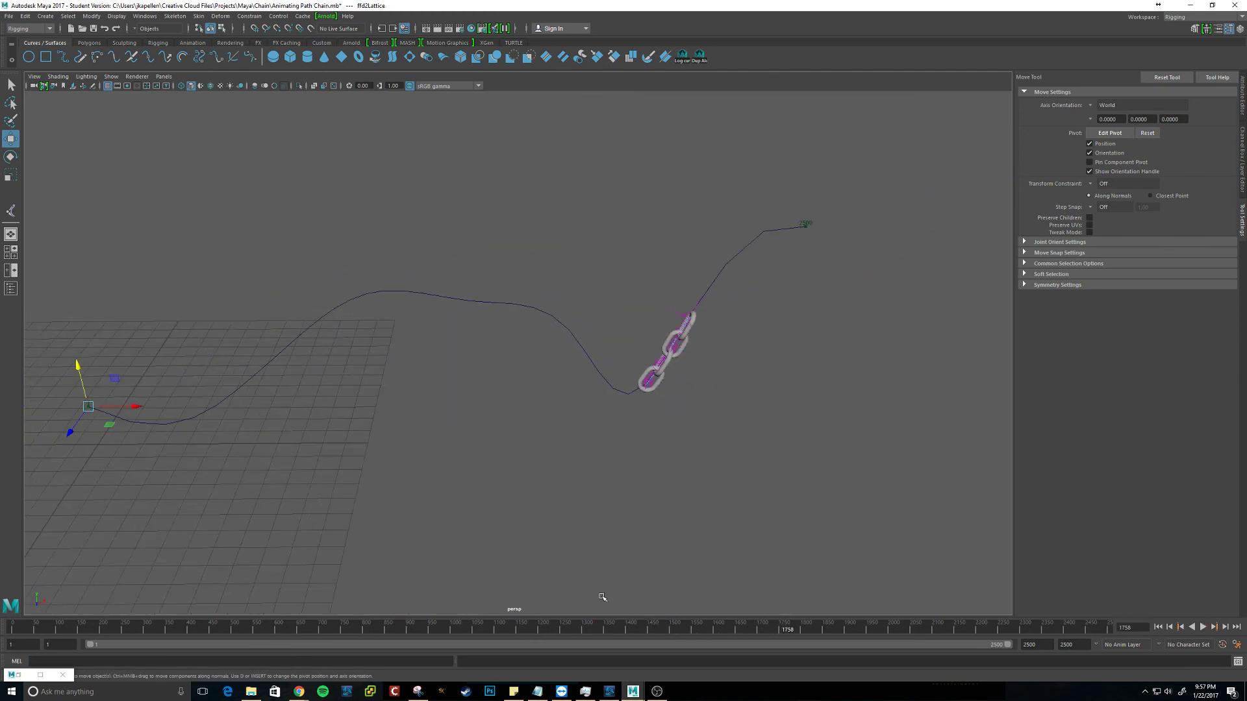
left_click(96, 630)
key("alt+v")
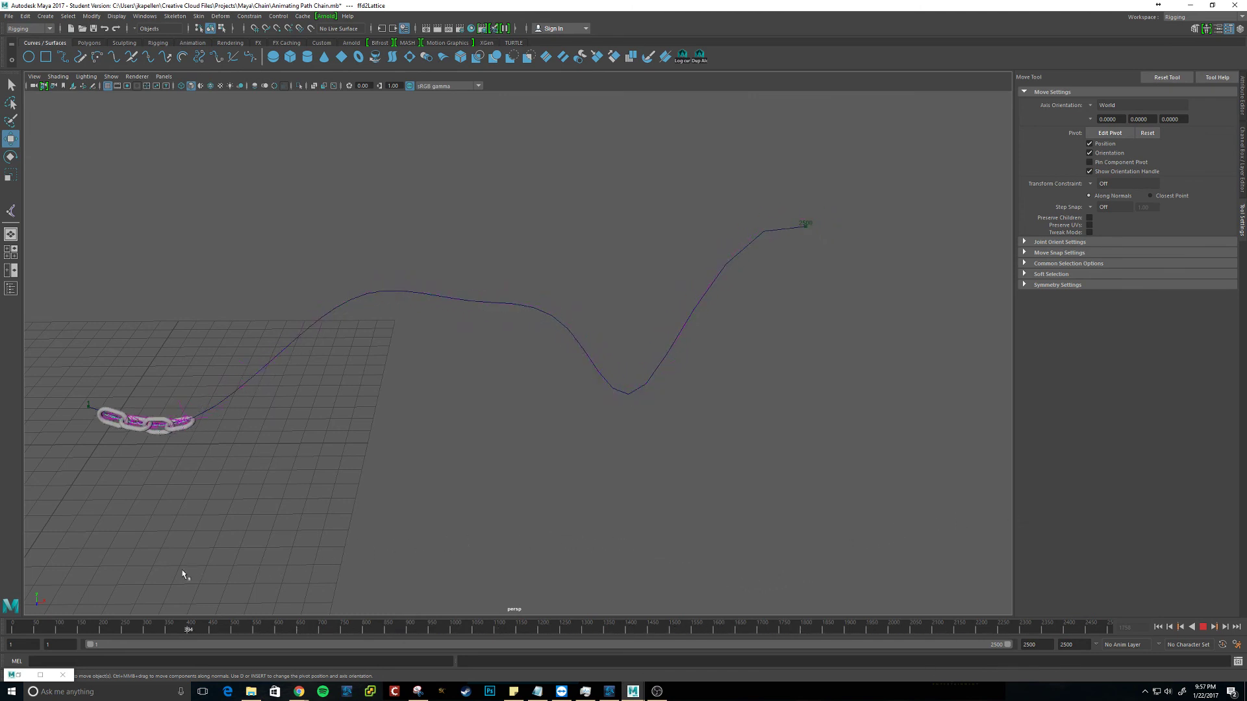
key("Escape")
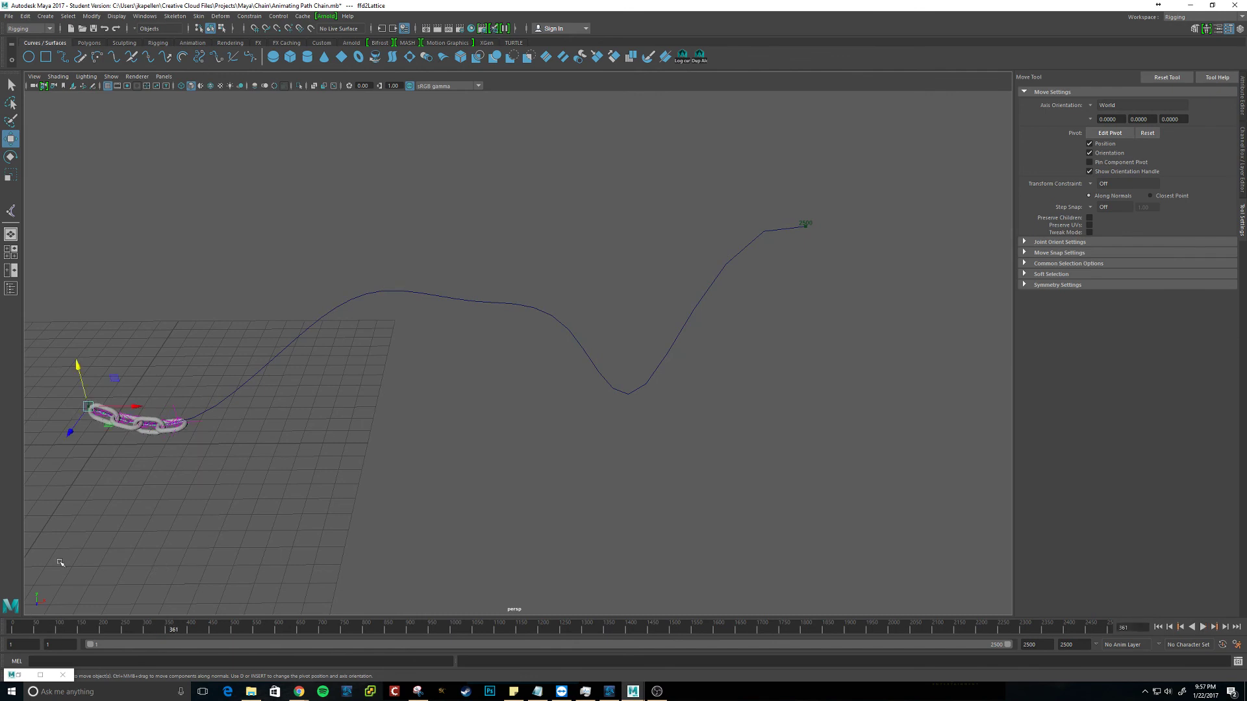